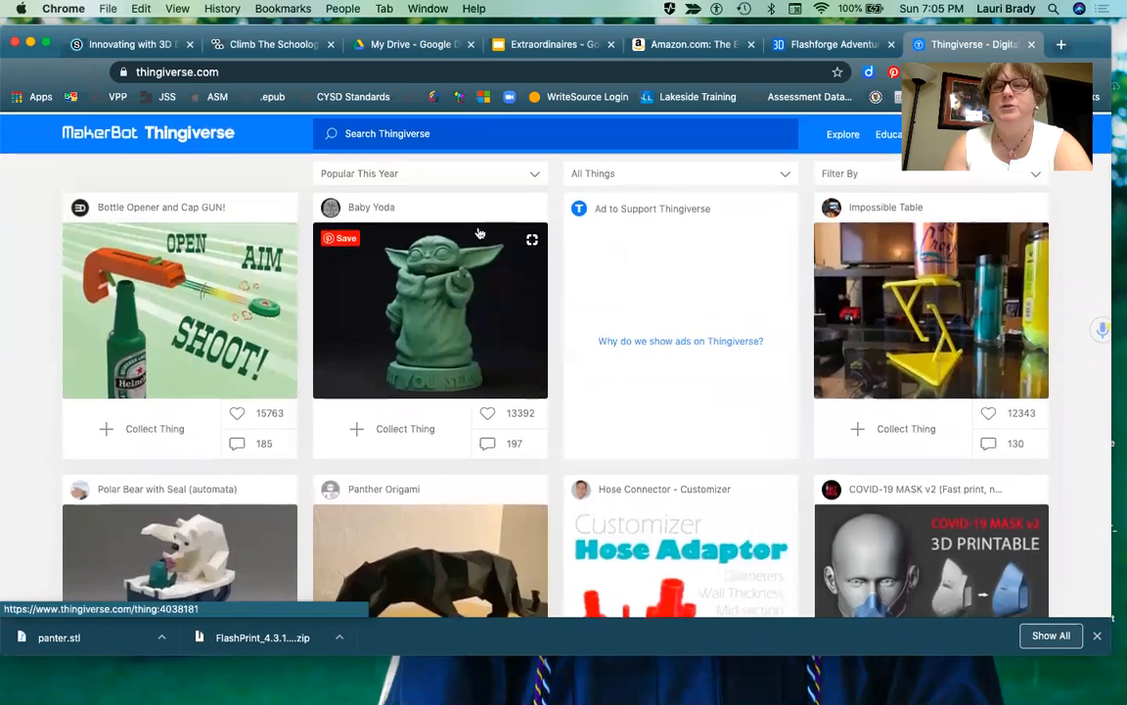
- Browse the popular designs and open the Panther Origami model page
scroll(480, 233, "down", 3)
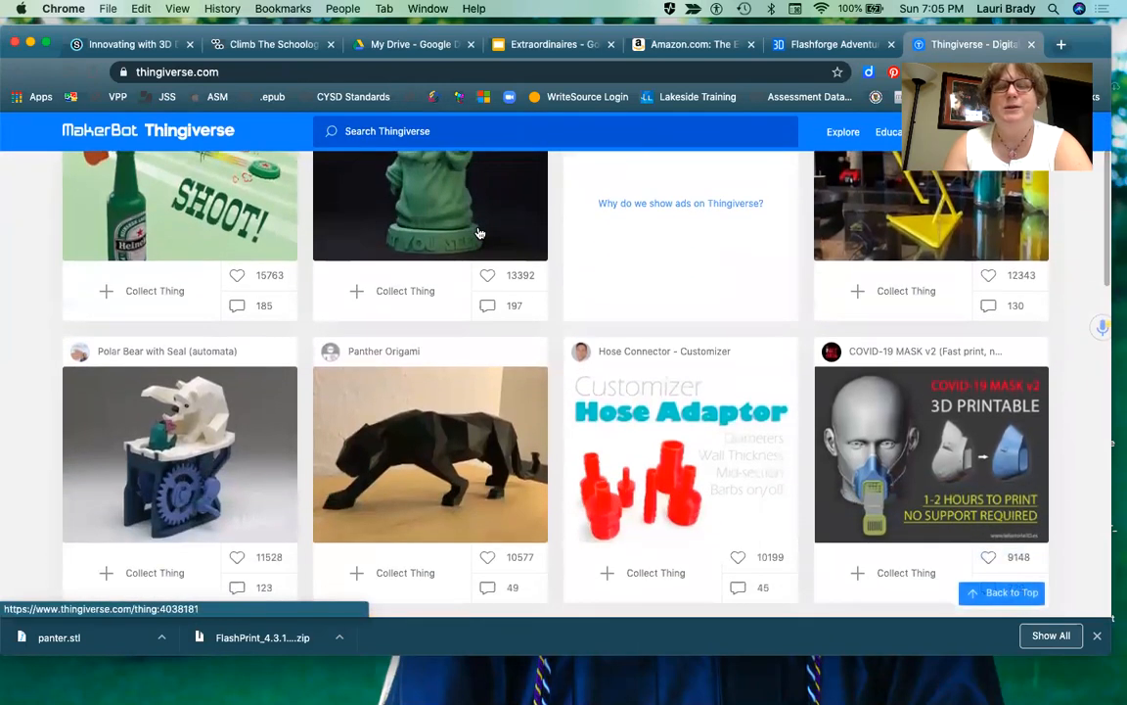
scroll(480, 233, "down", 3)
scroll(478, 232, "down", 3)
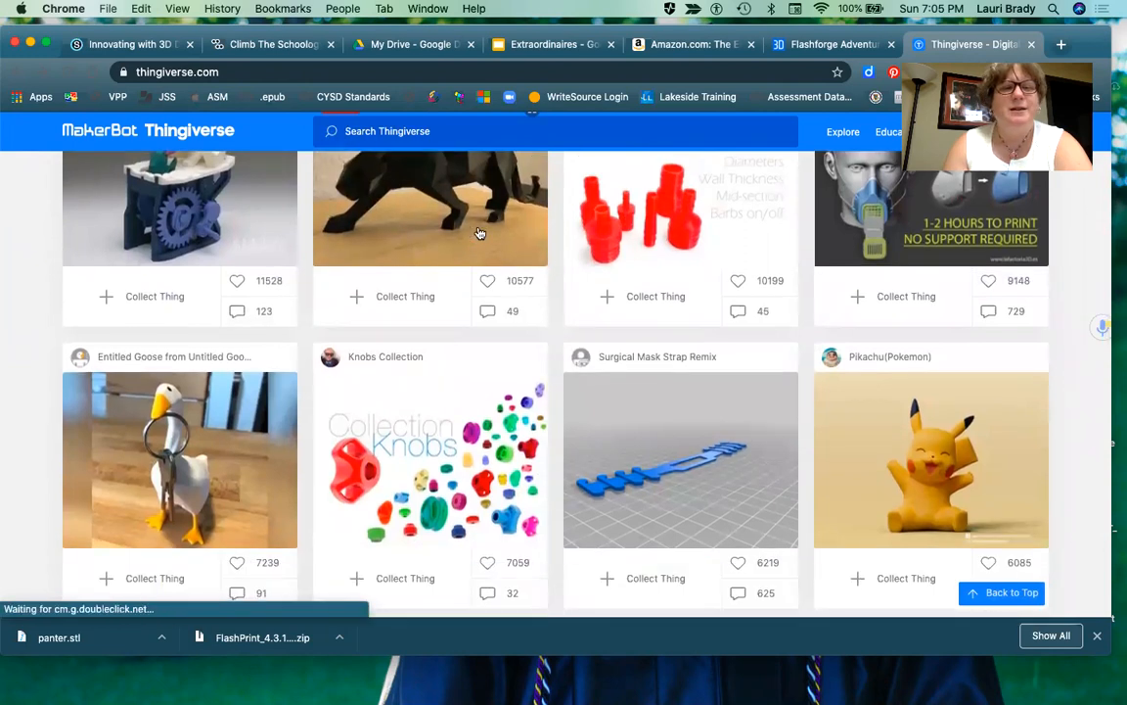
scroll(479, 233, "down", 1)
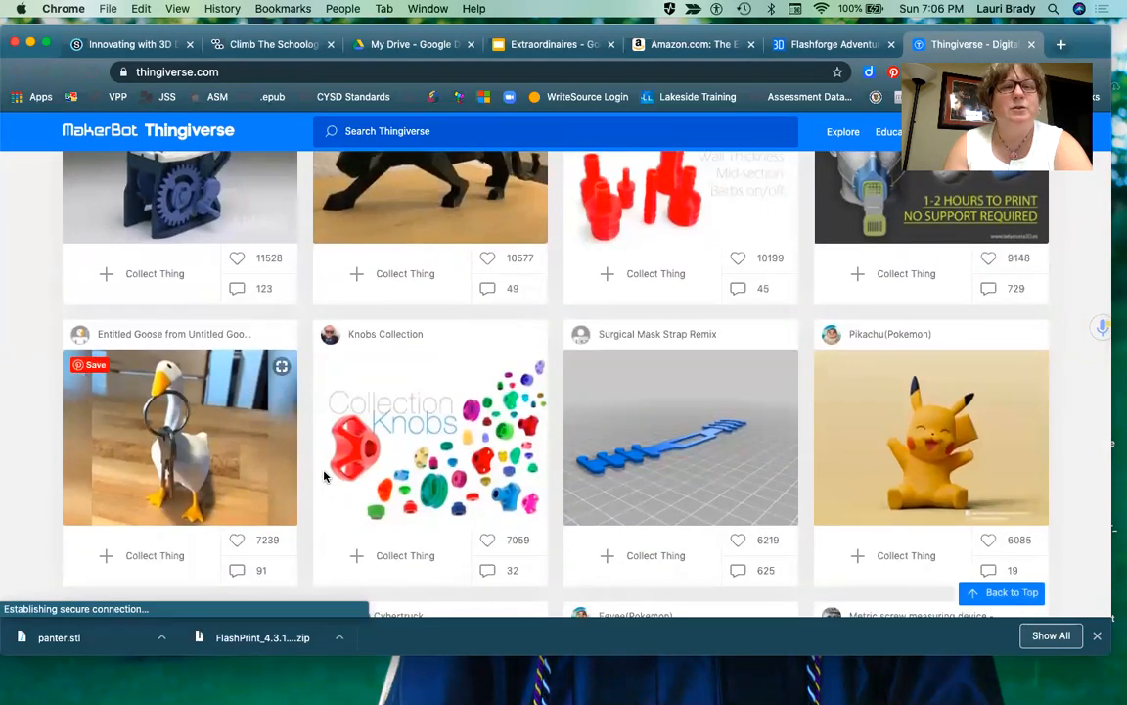
scroll(433, 431, "up", 1)
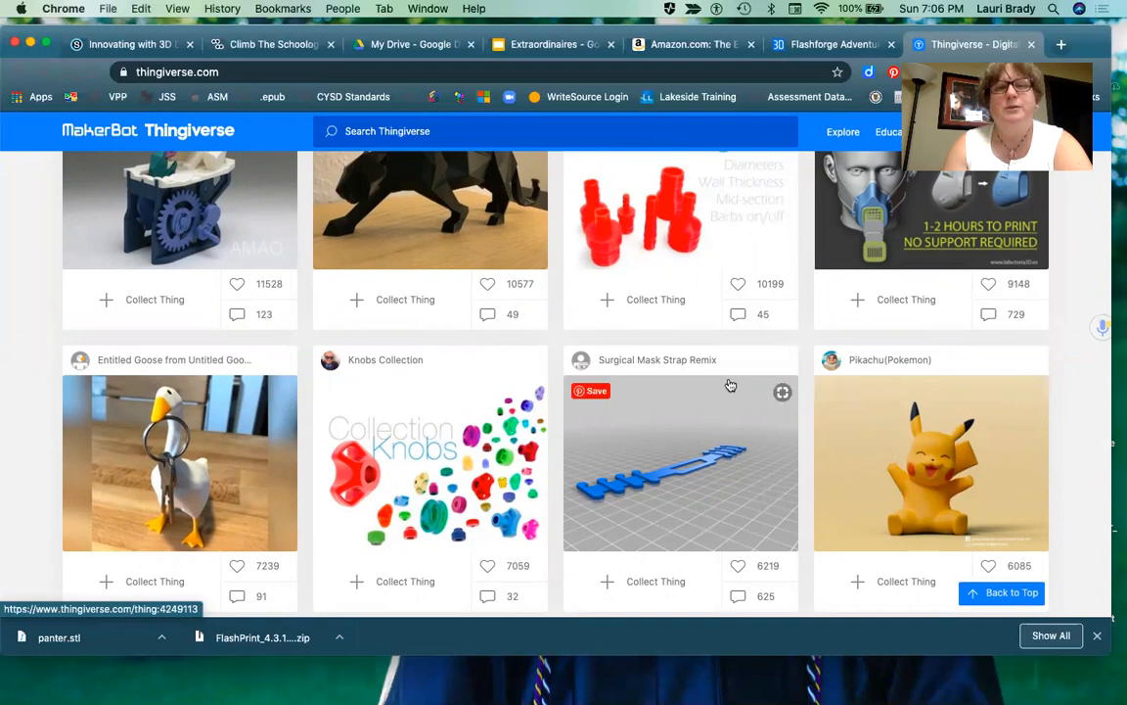
scroll(661, 371, "up", 1)
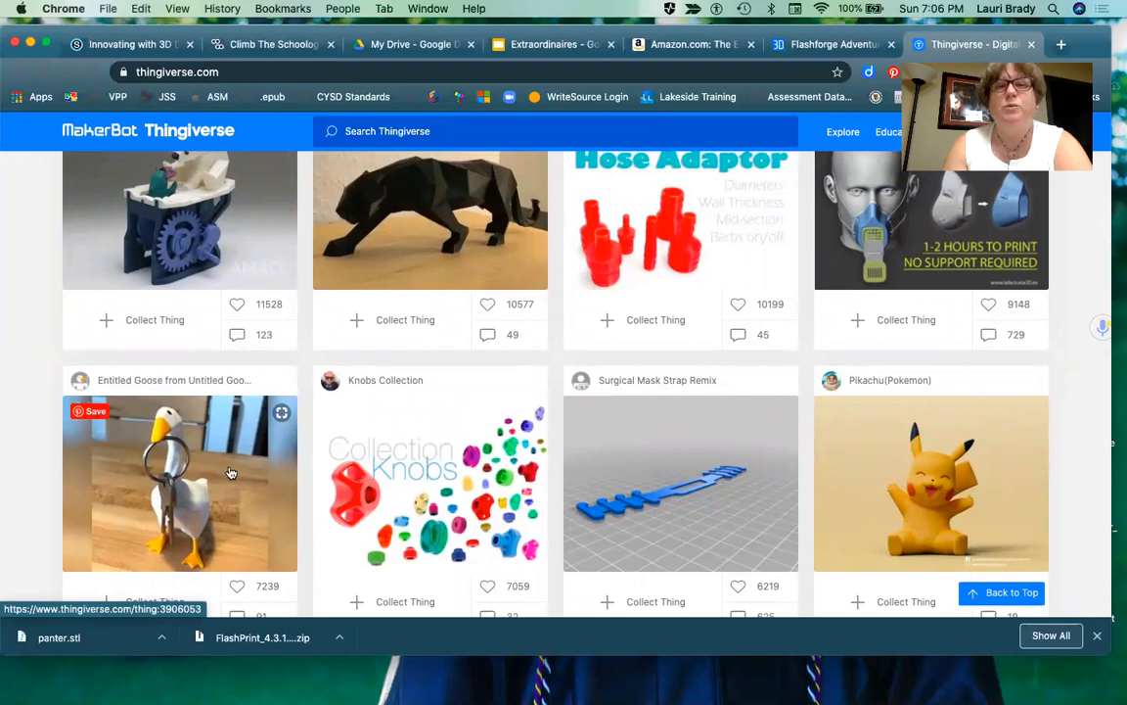
scroll(238, 461, "up", 1)
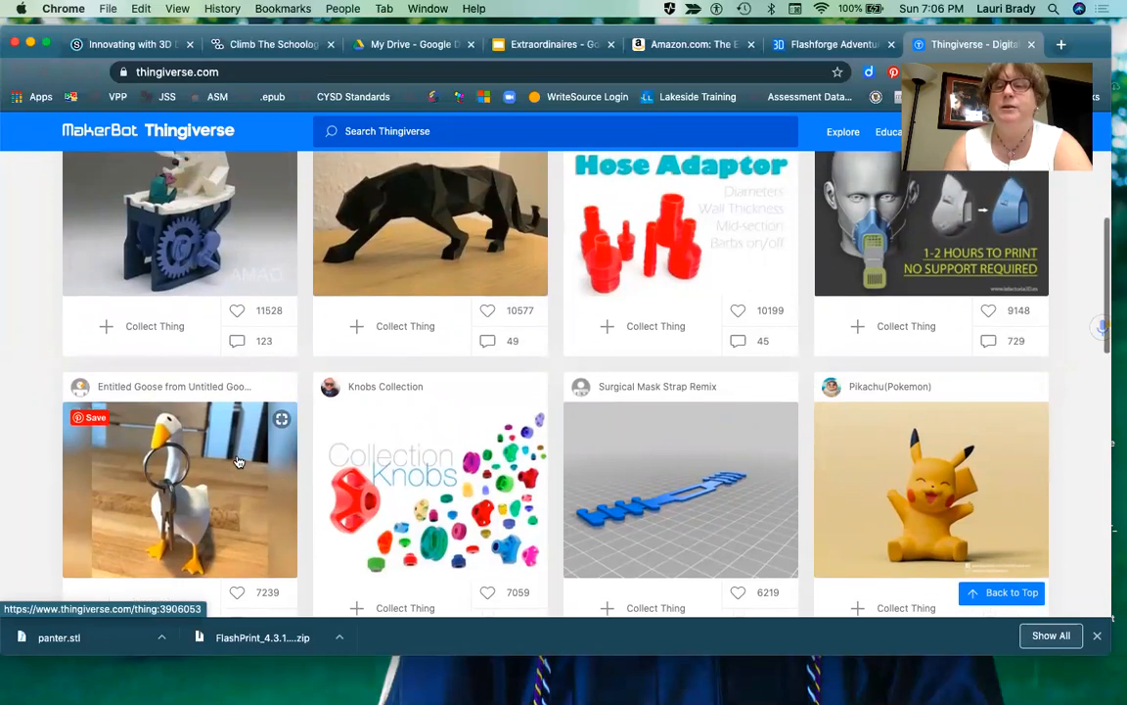
scroll(238, 461, "up", 3)
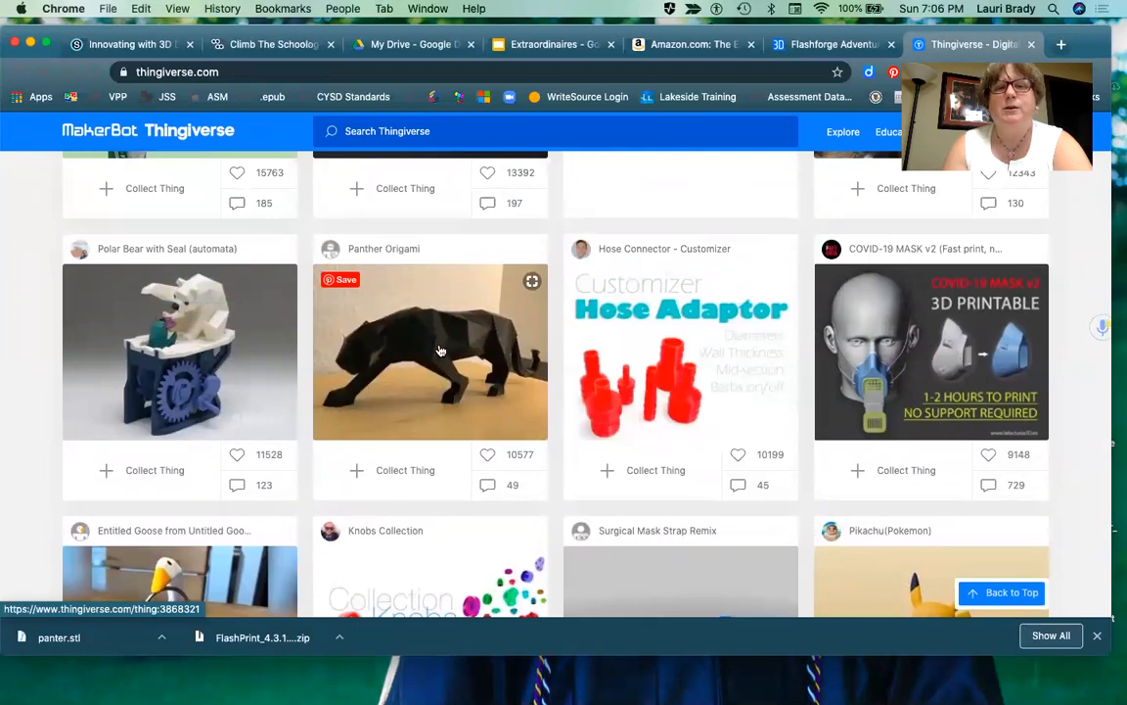
left_click(440, 350)
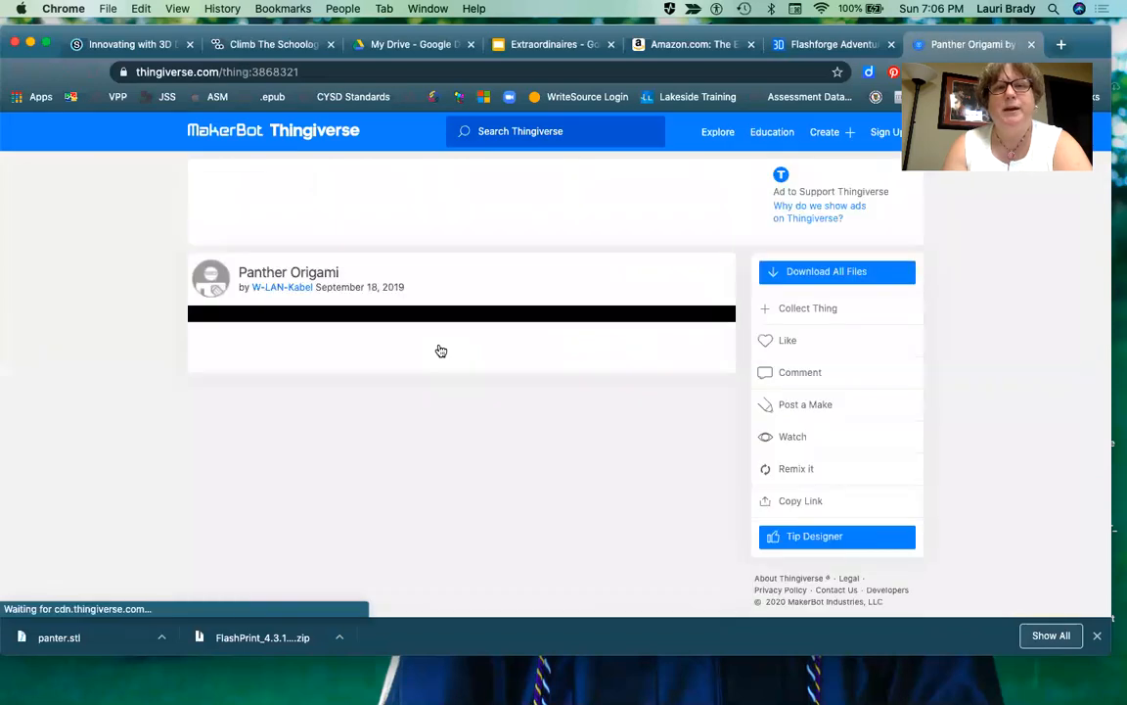
- View the blue rendering in the Panther Origami image gallery
scroll(440, 350, "down", 2)
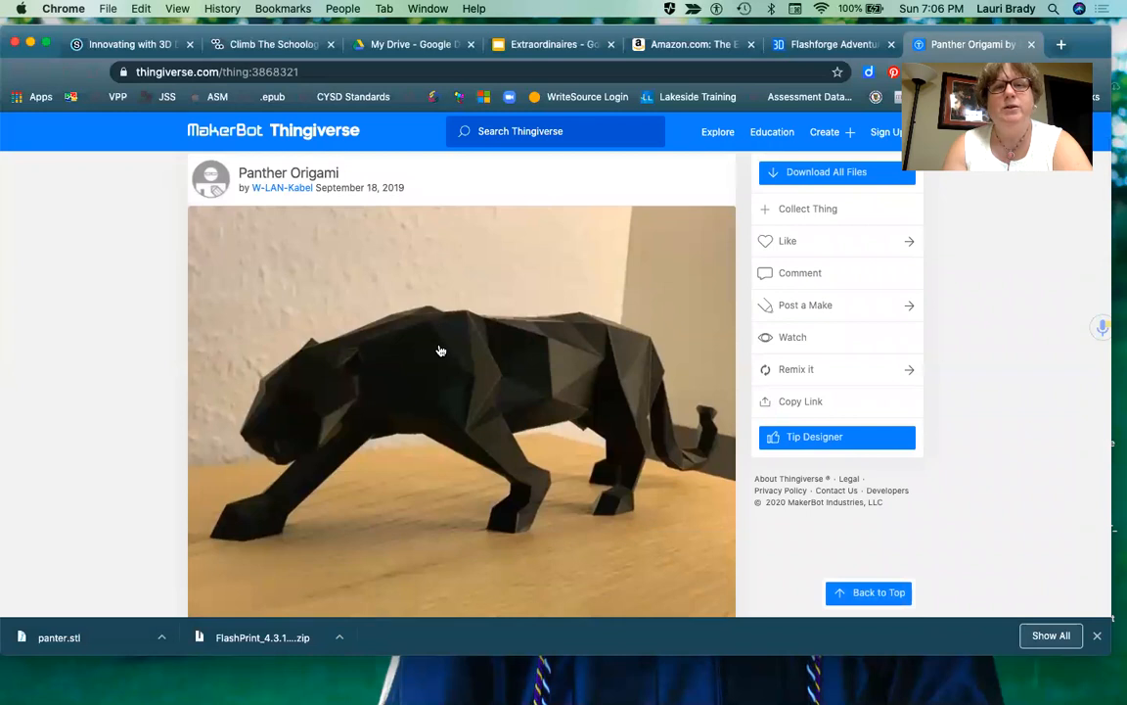
scroll(440, 350, "down", 1)
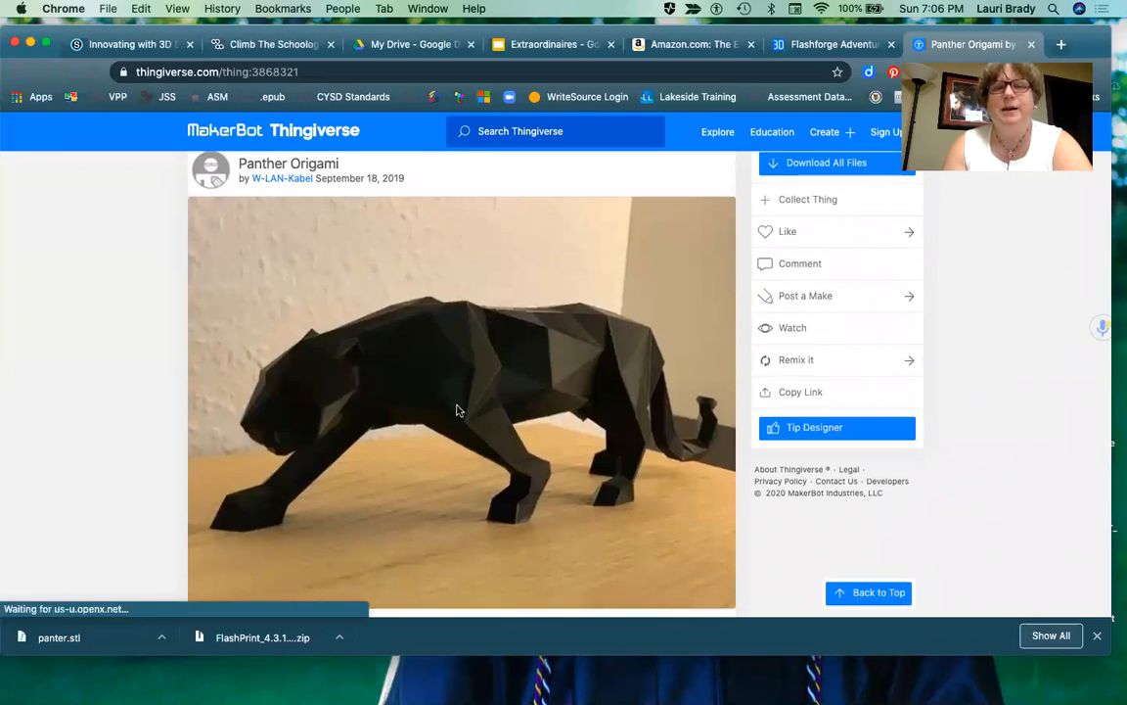
scroll(457, 409, "down", 1)
scroll(456, 409, "down", 2)
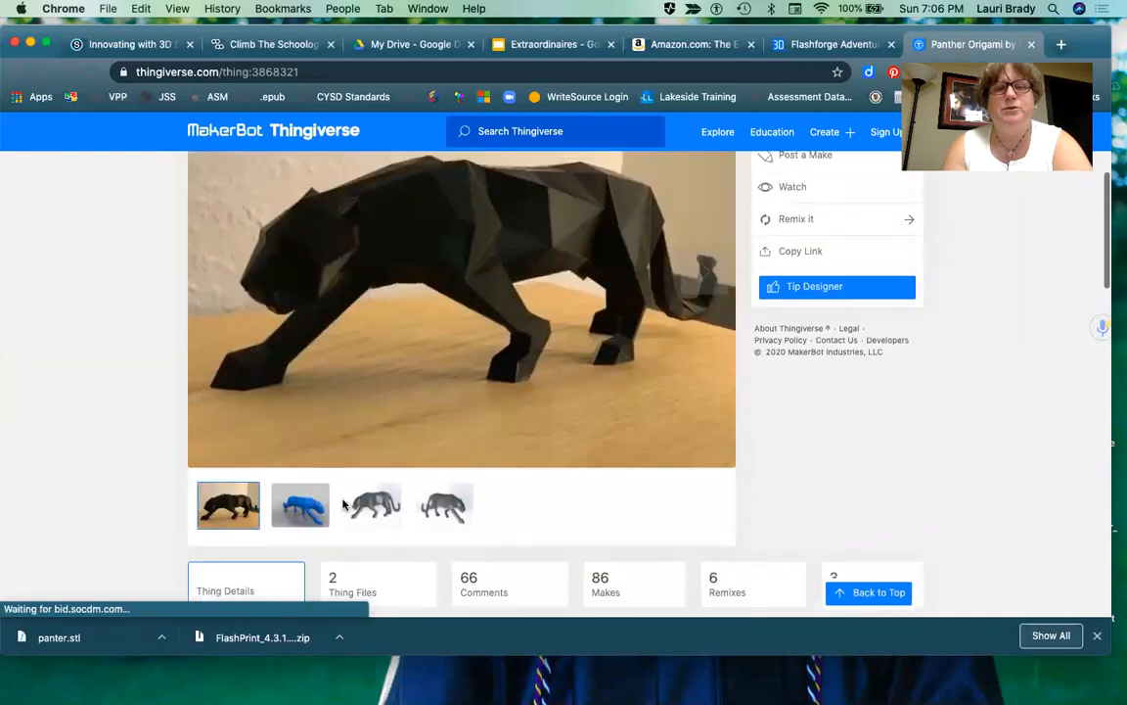
scroll(423, 508, "down", 1)
left_click(301, 437)
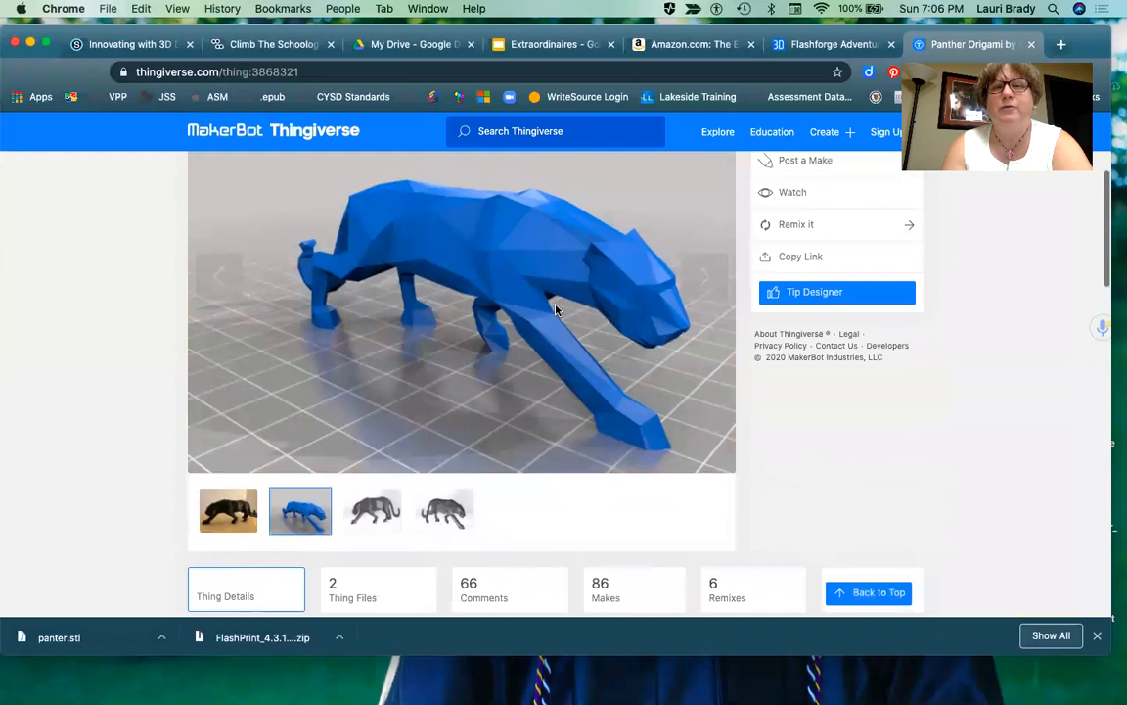
- Review the Panther Origami summary, print settings and related designs on its details page
scroll(555, 309, "down", 1)
scroll(555, 309, "down", 3)
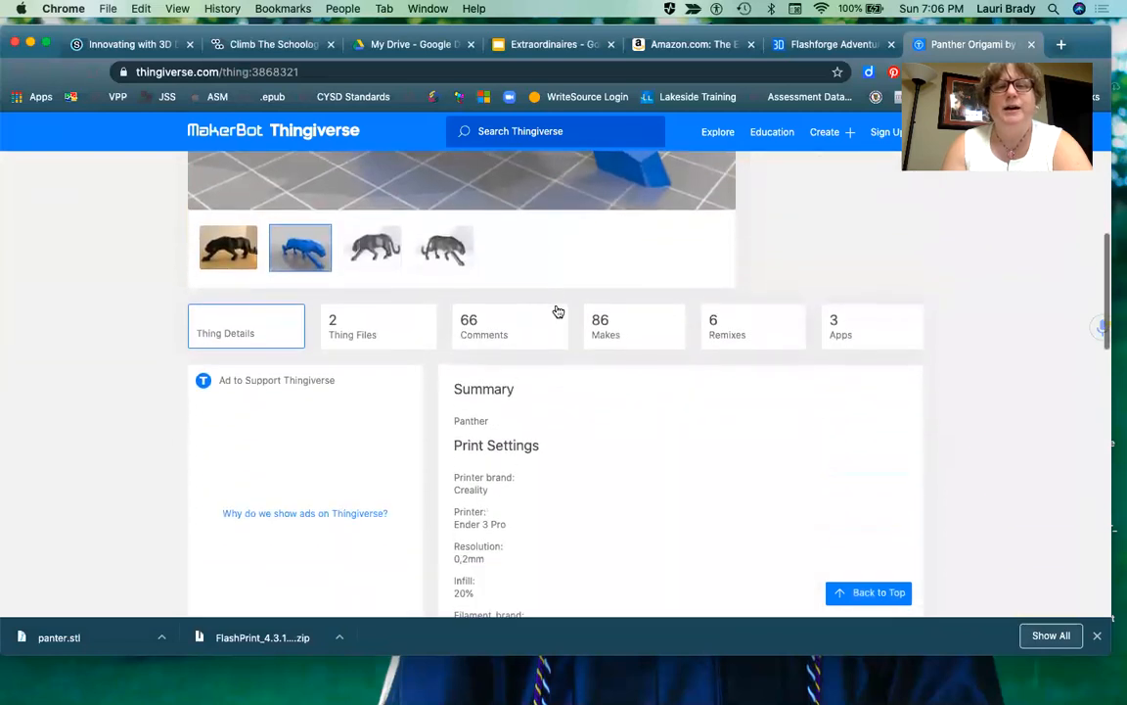
scroll(557, 312, "down", 1)
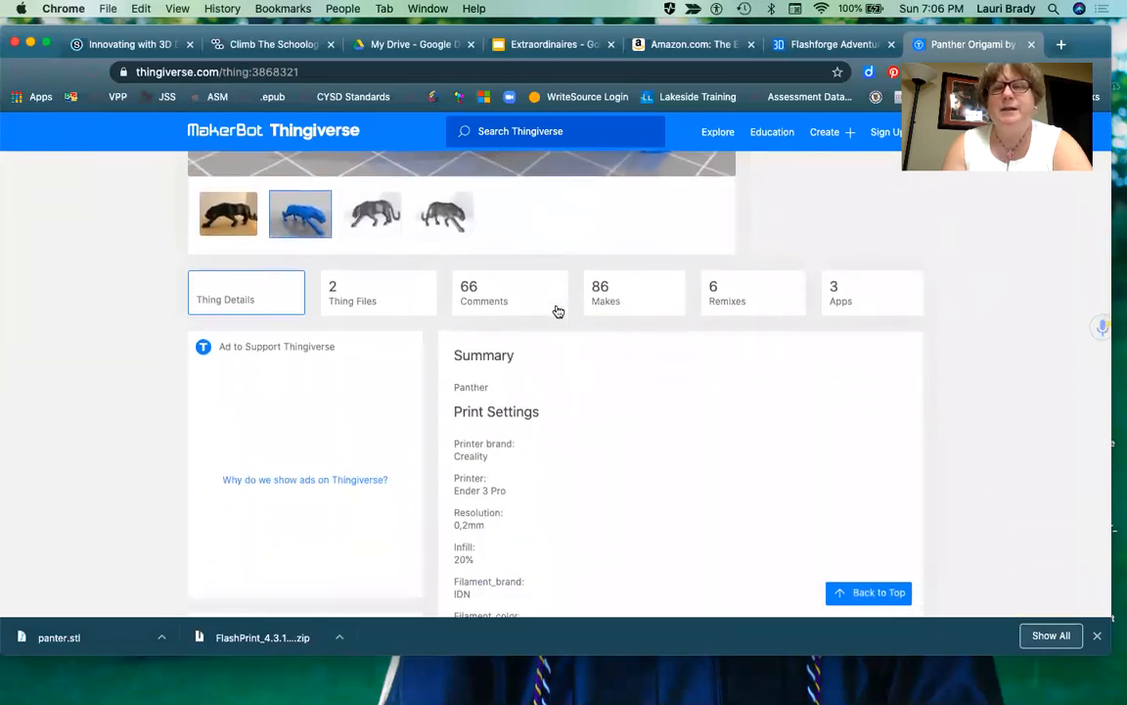
scroll(557, 311, "down", 5)
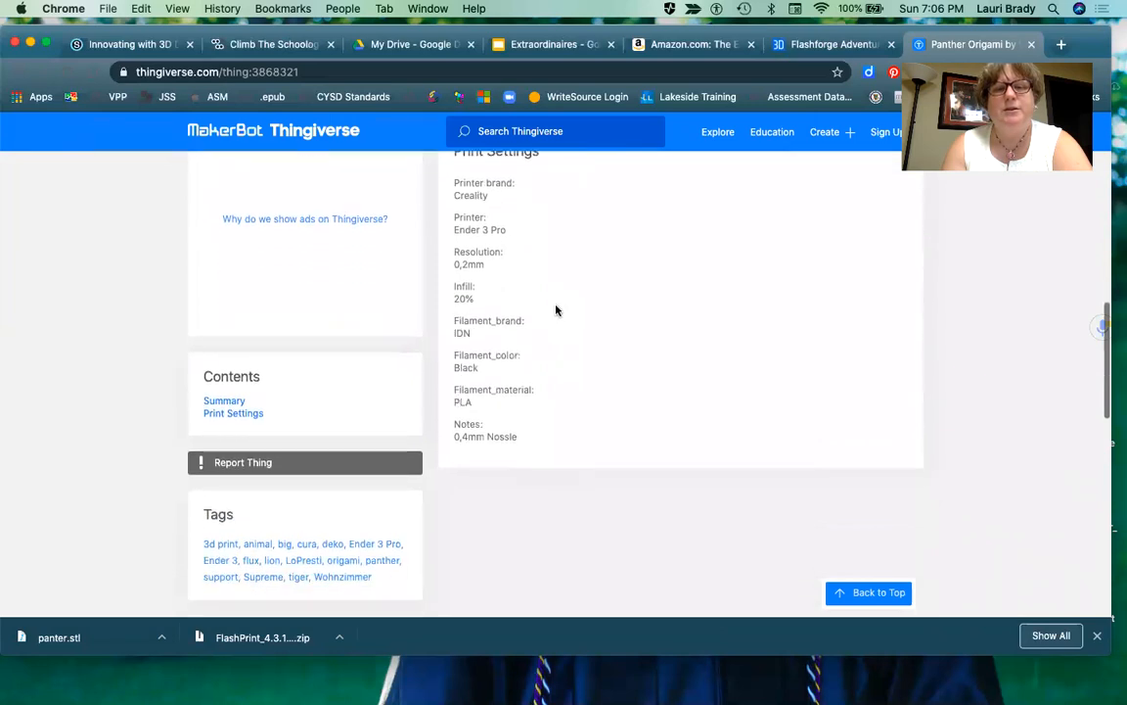
scroll(556, 311, "down", 15)
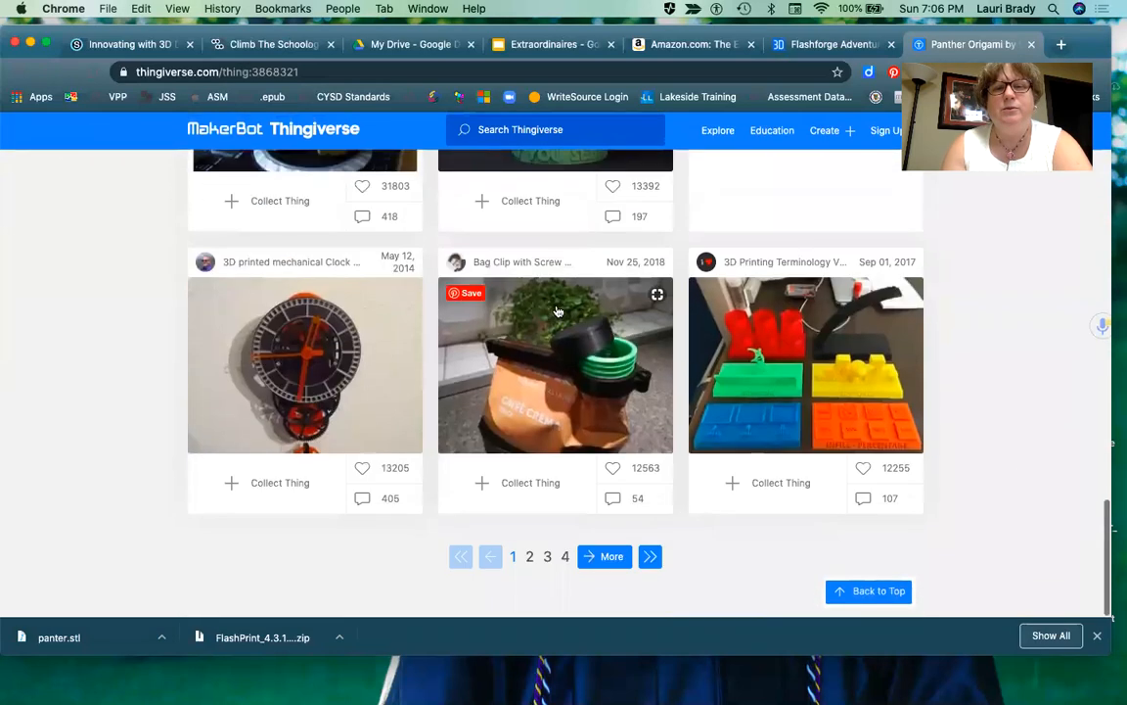
scroll(556, 310, "up", 15)
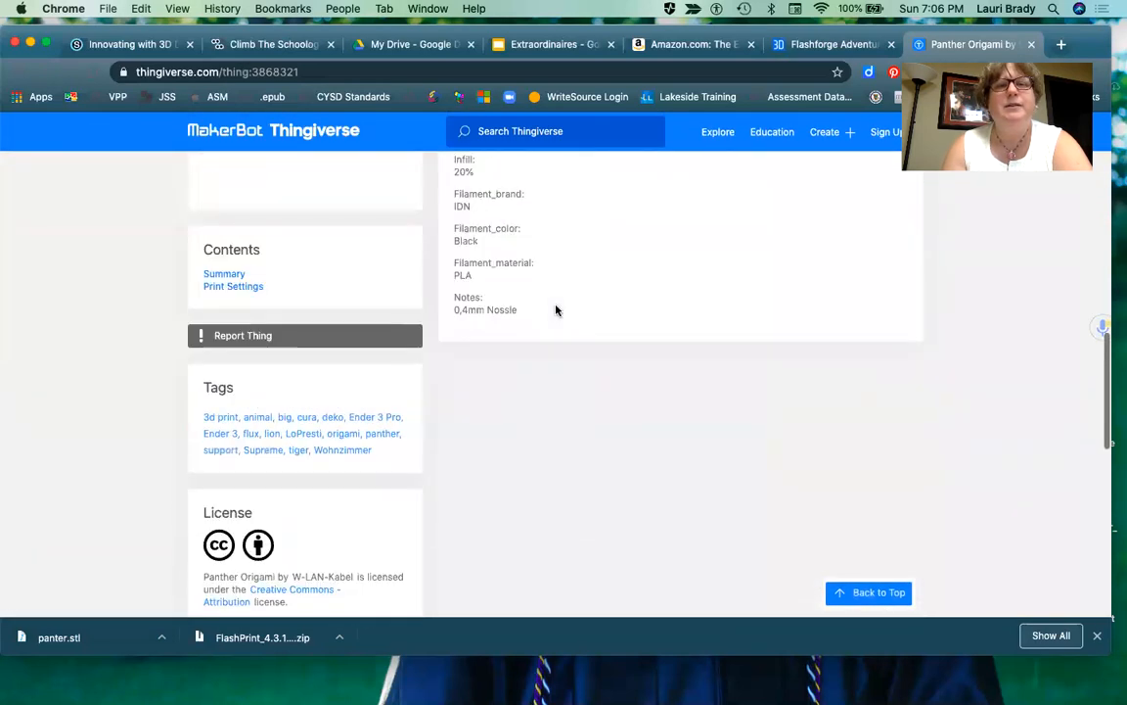
- Open the comments on the Panther Origami model and read through the first ones
left_click(511, 279)
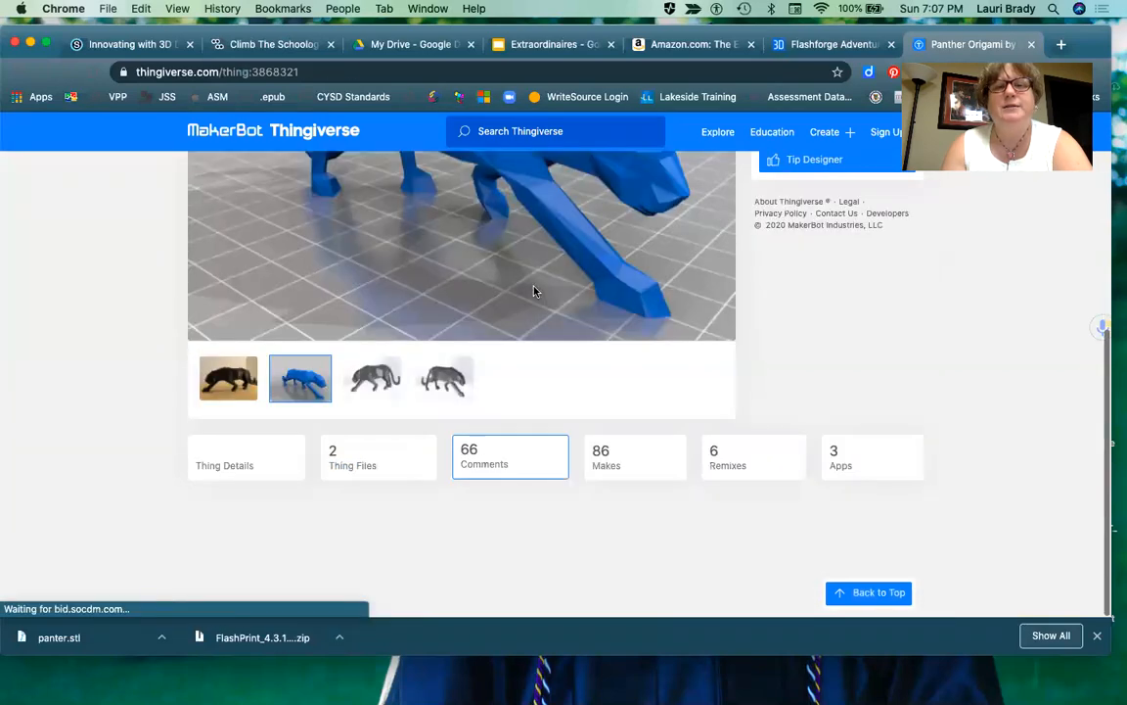
scroll(666, 546, "down", 3)
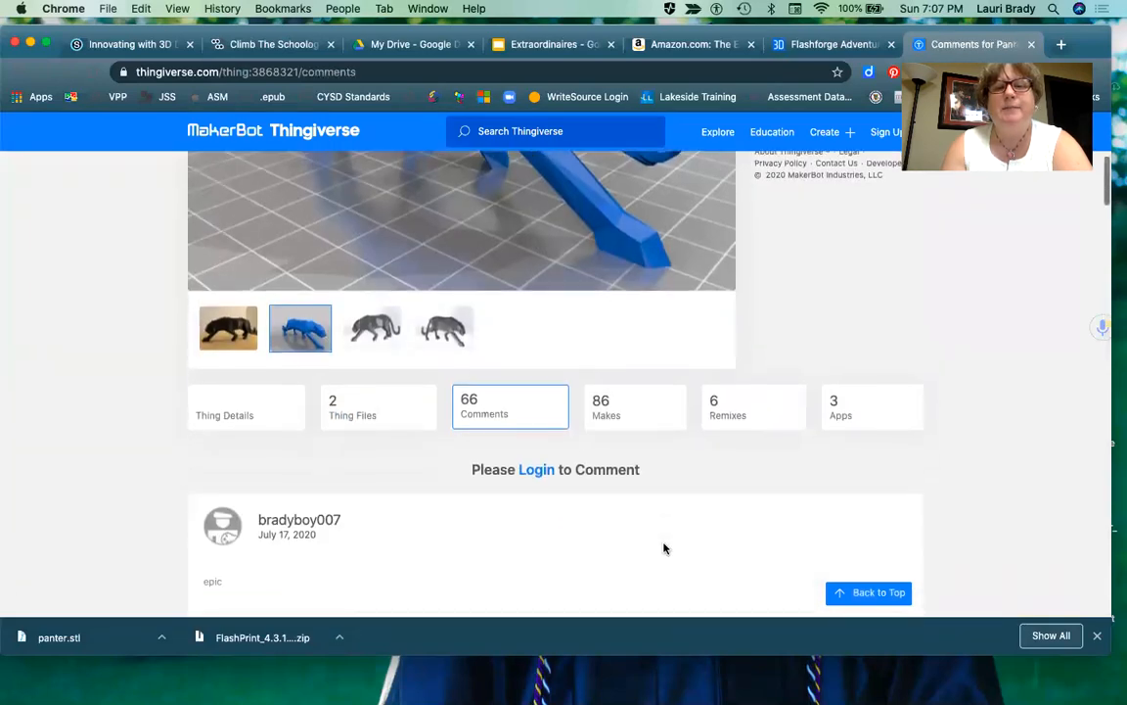
scroll(664, 548, "down", 3)
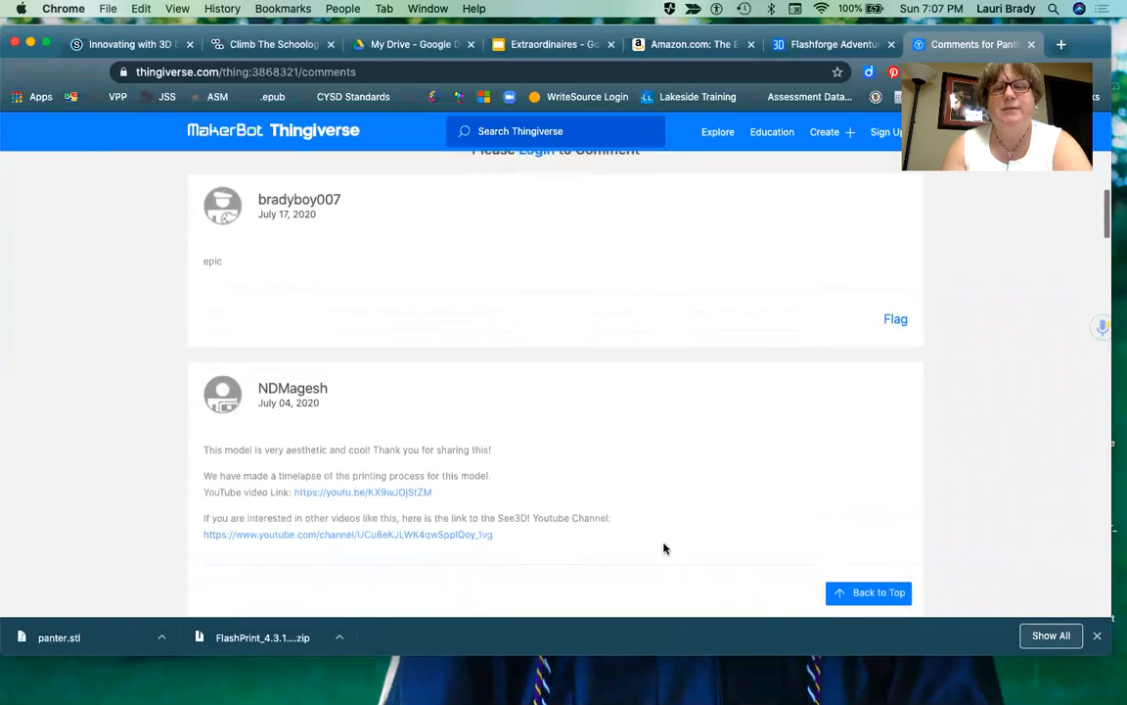
scroll(664, 548, "up", 5)
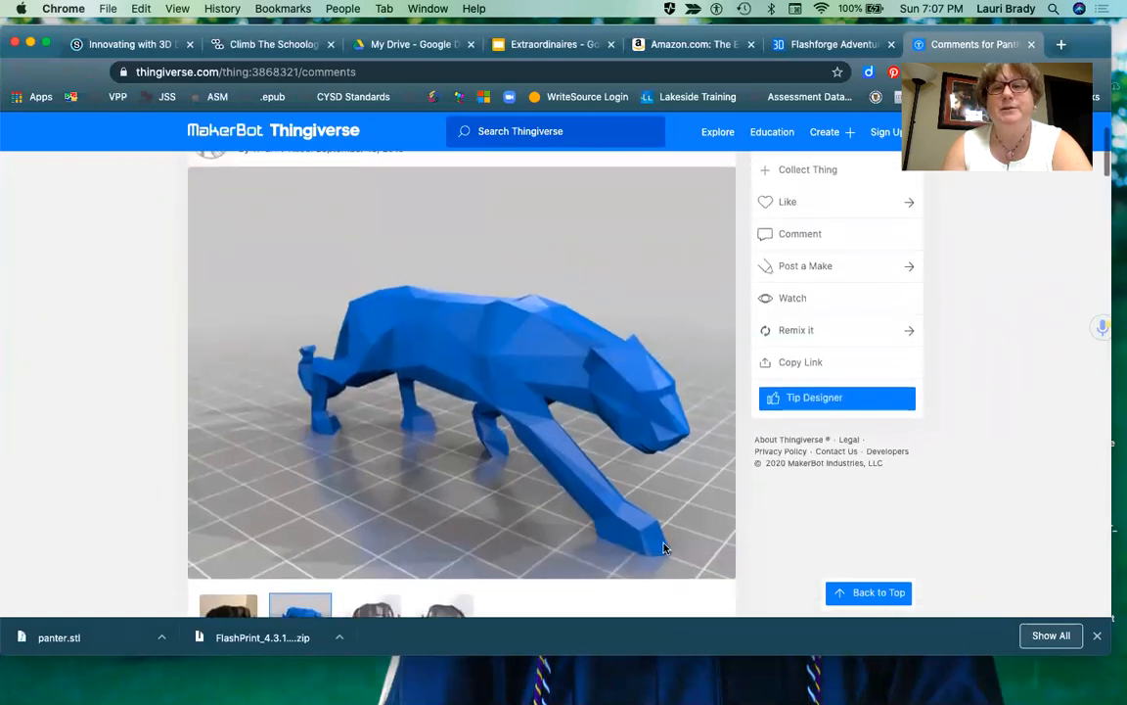
- Show the Panther Origami model's file list and download panter.stl
scroll(664, 549, "down", 1)
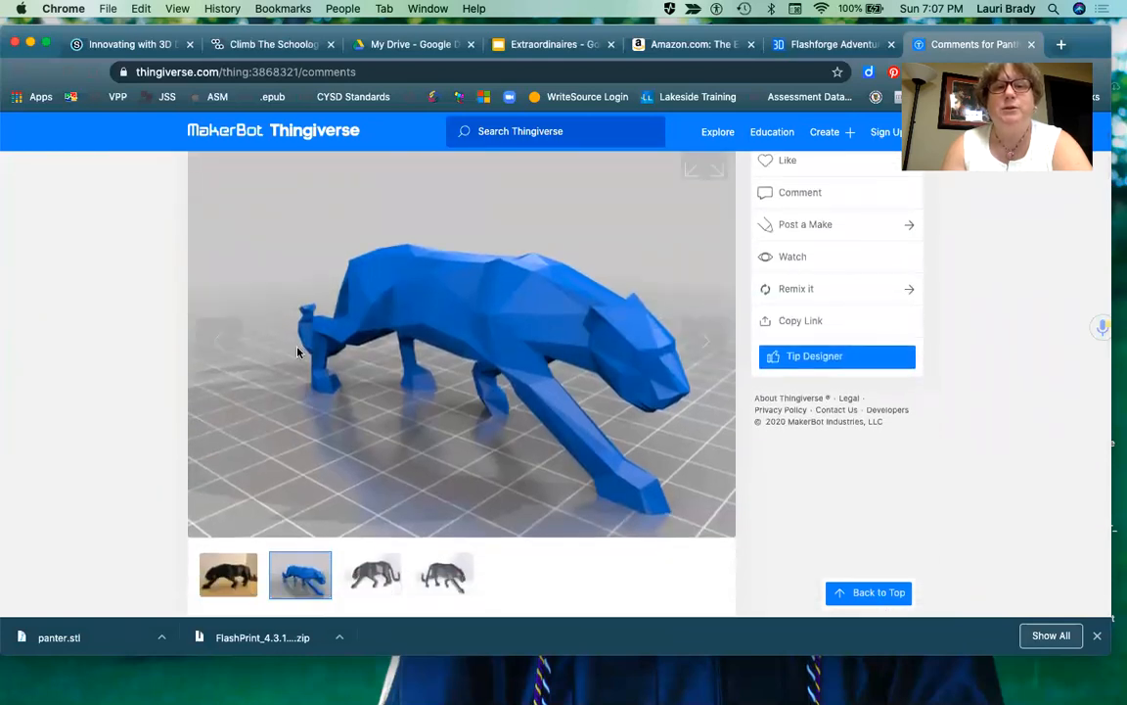
scroll(405, 445, "down", 3)
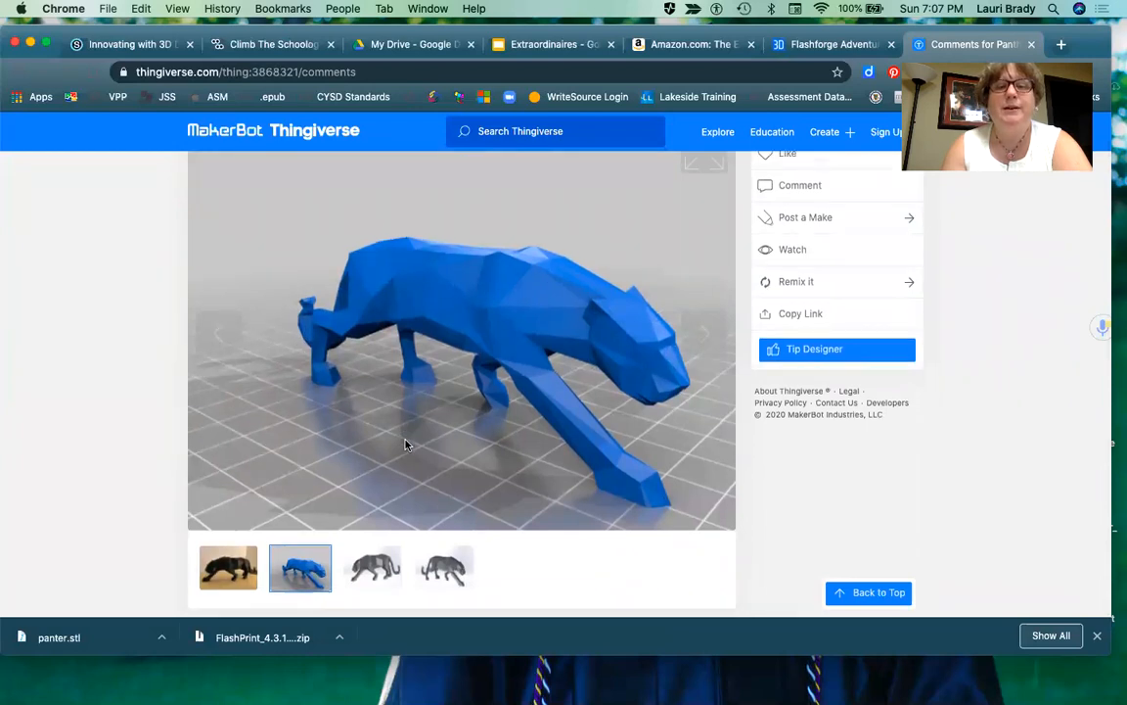
scroll(405, 446, "down", 1)
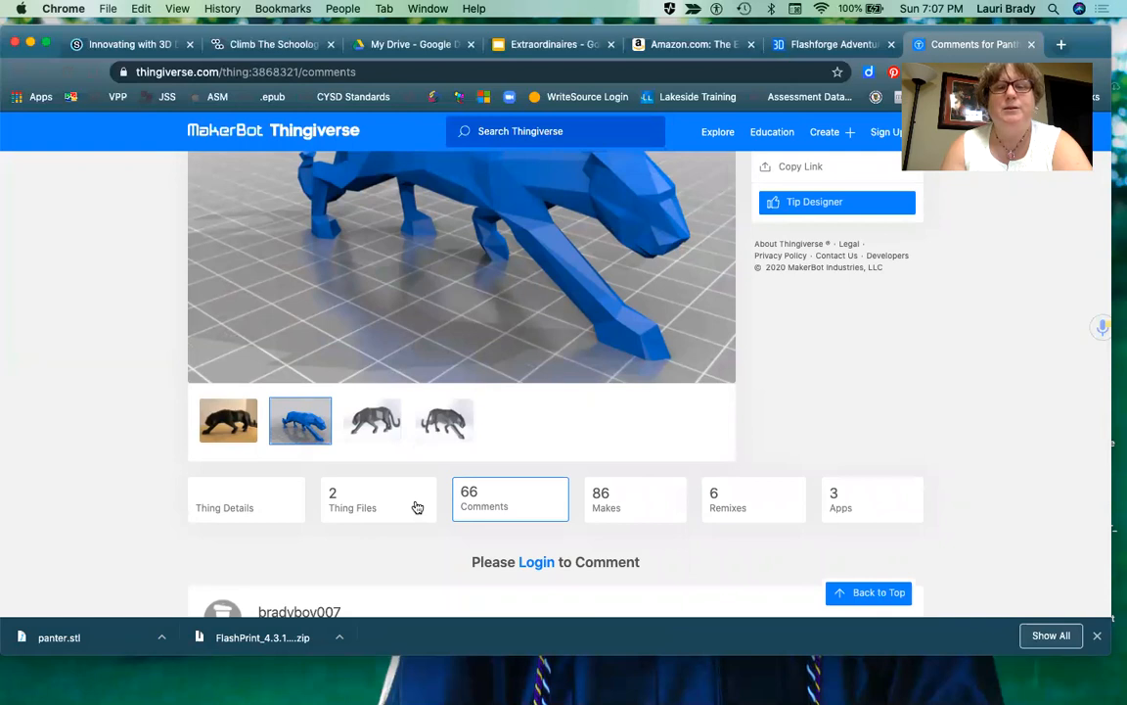
scroll(417, 507, "down", 1)
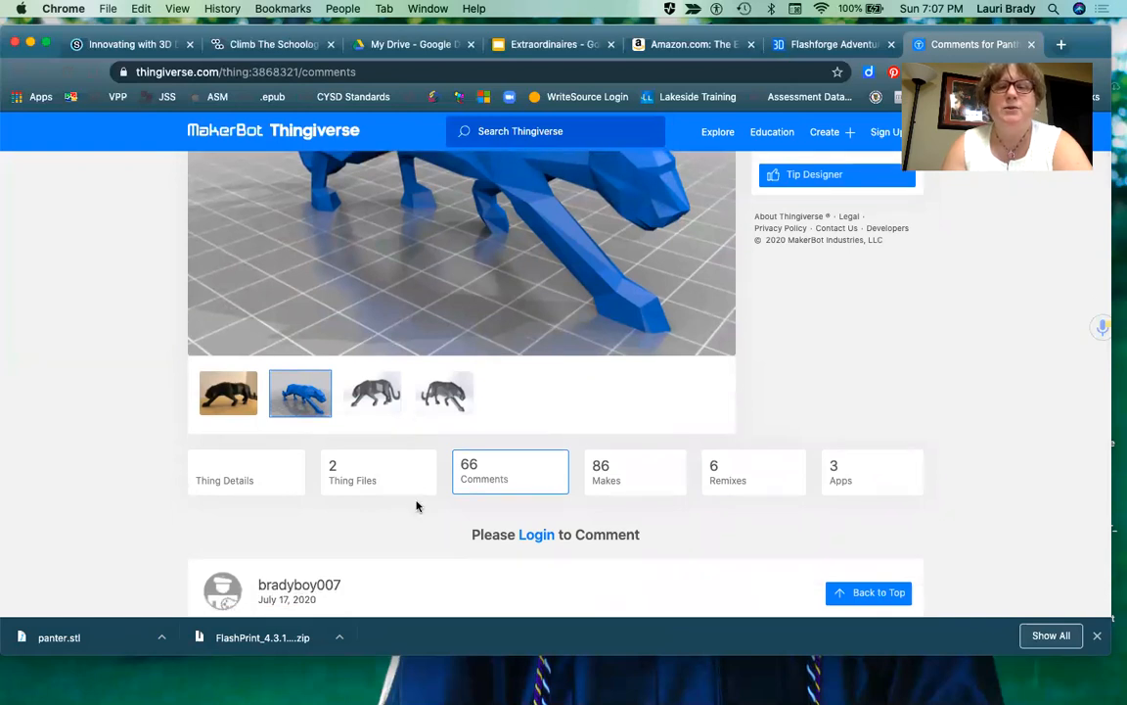
left_click(357, 479)
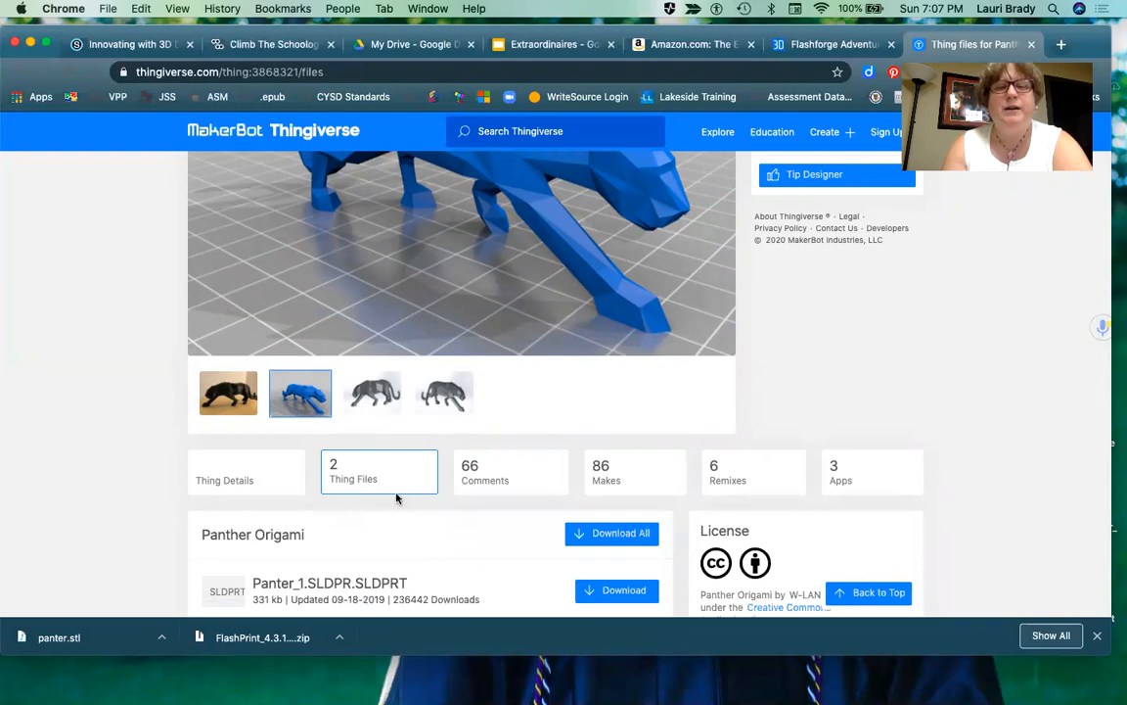
scroll(382, 505, "down", 4)
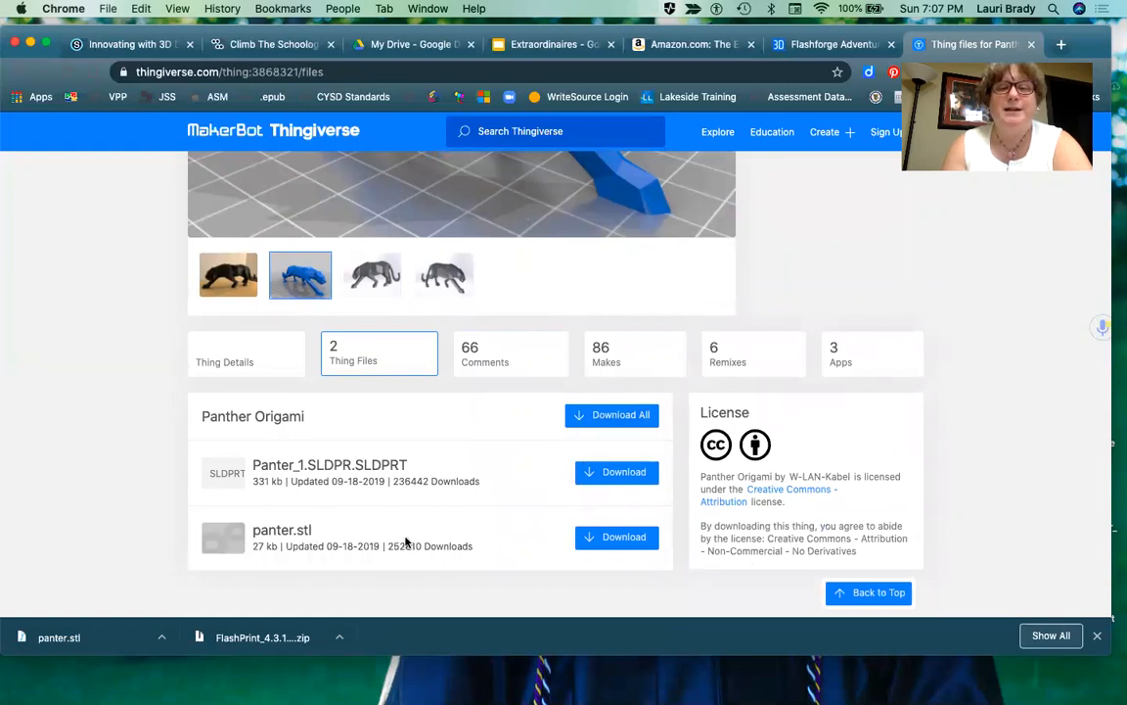
left_click(611, 548)
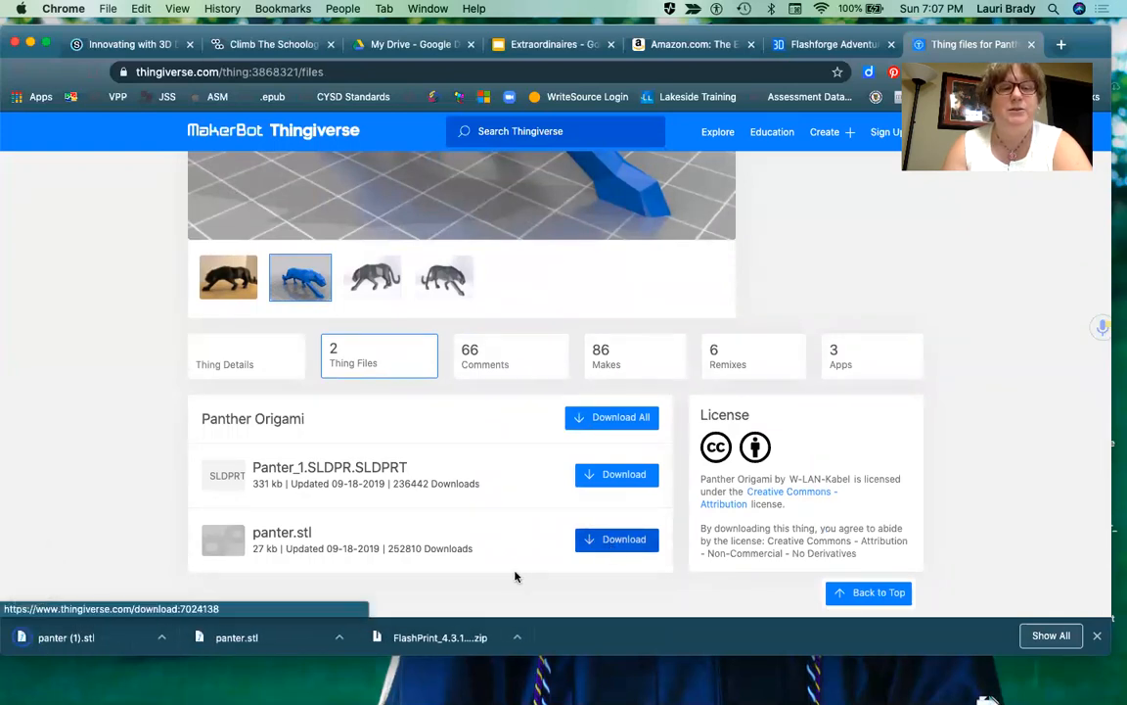
- Switch to FlashPrint and set the machine type to FlashForge Adventurer 3 Lite
mouse_move(772, 688)
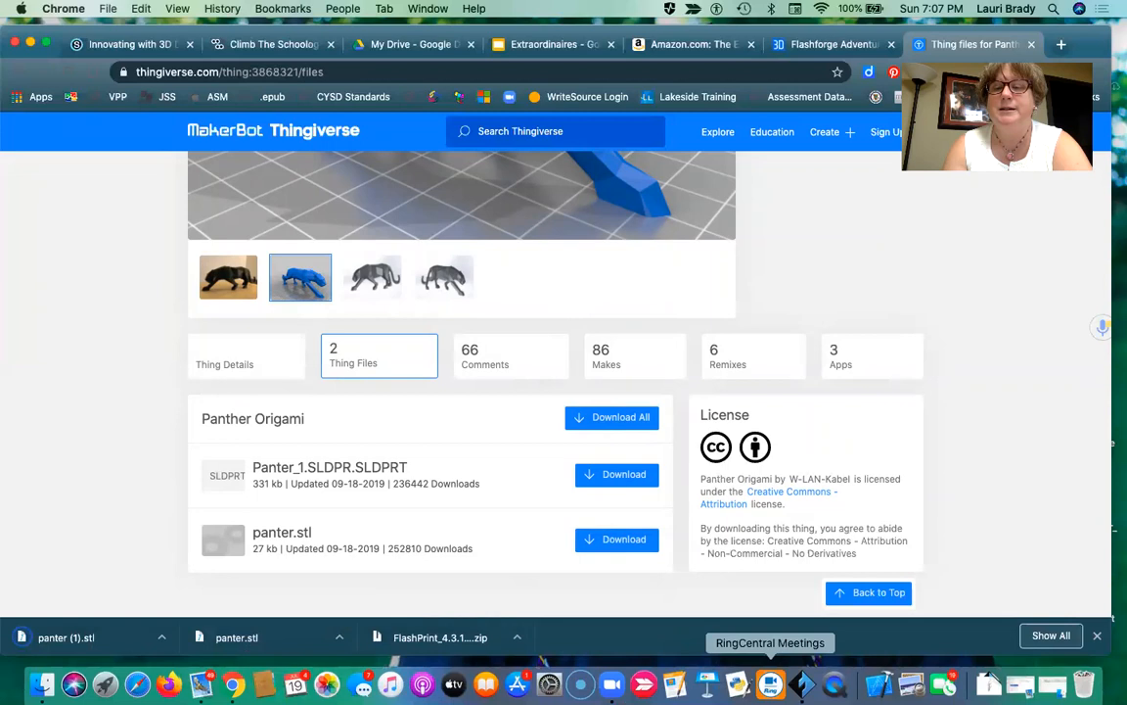
left_click(804, 686)
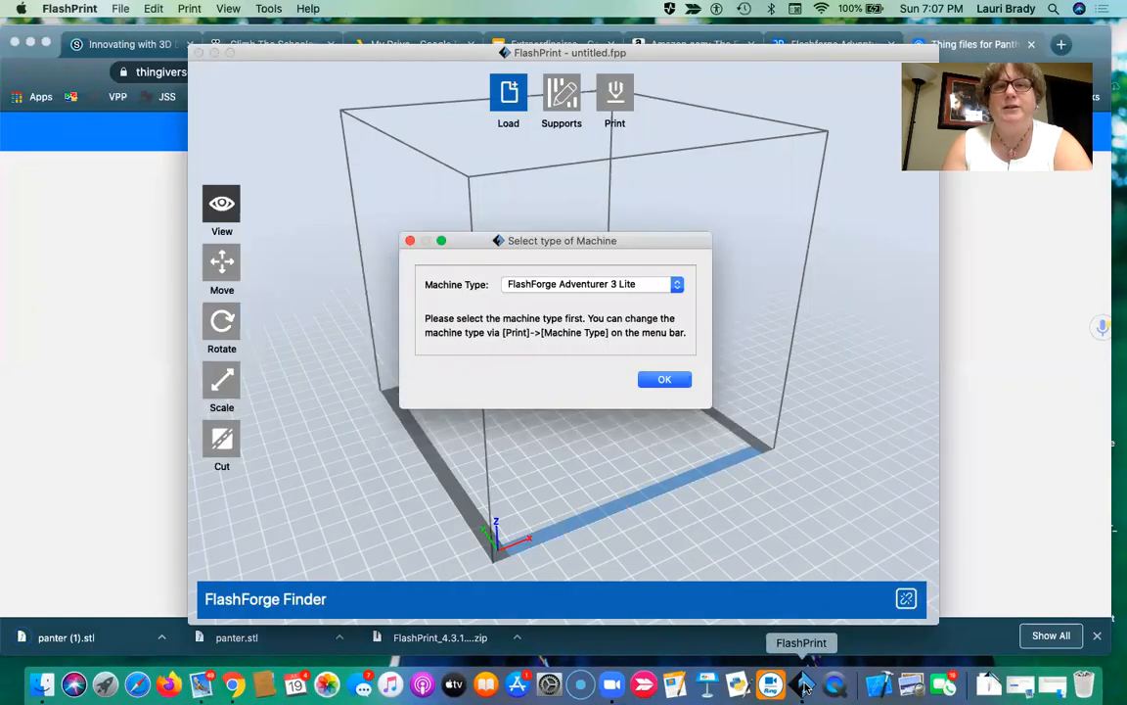
left_click(566, 286)
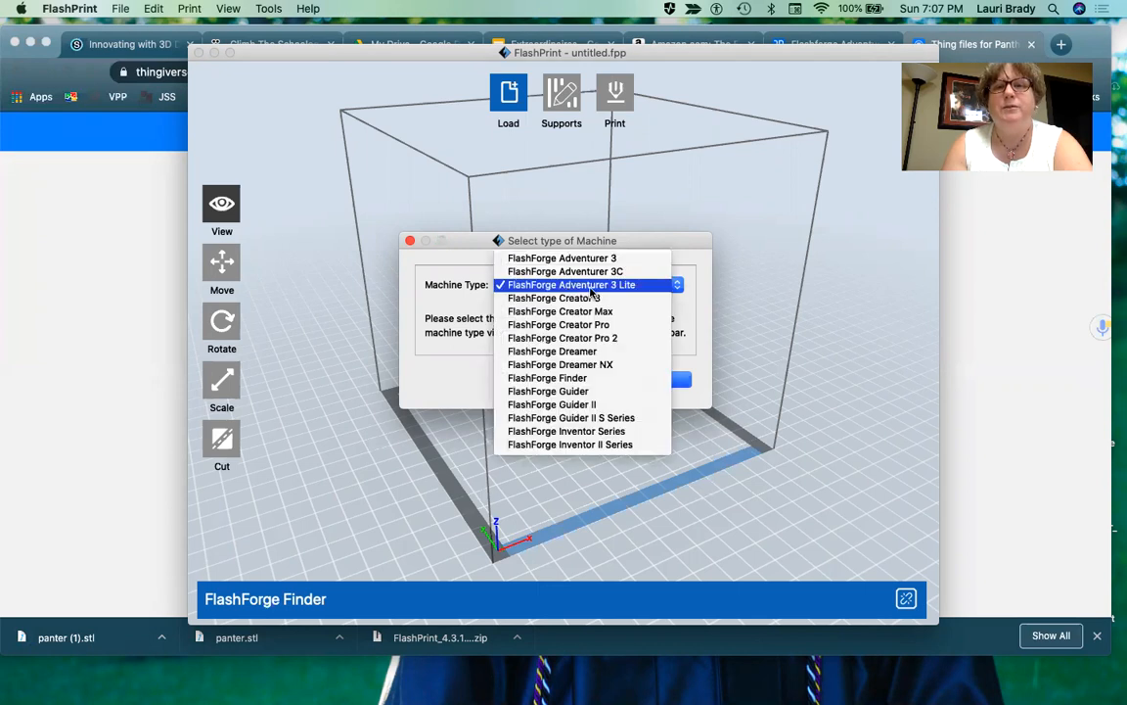
left_click(656, 284)
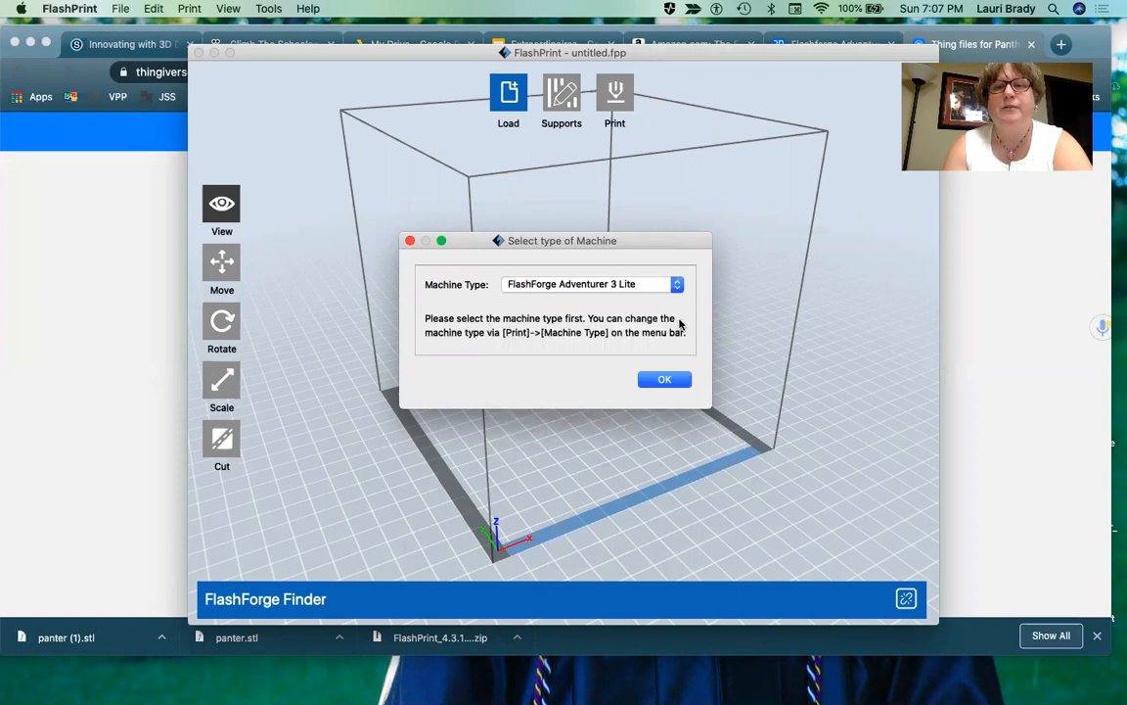
left_click(668, 380)
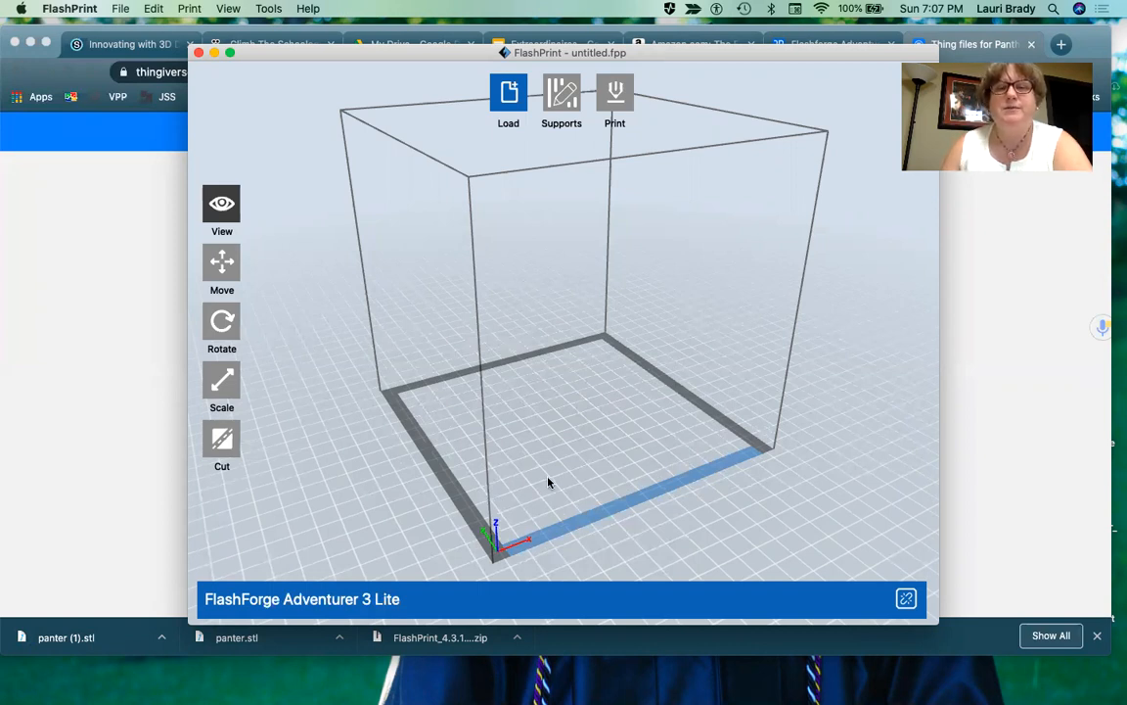
- Load panter.stl from the Downloads folder, allowing access to the Desktop and Downloads folders when asked
left_click(509, 100)
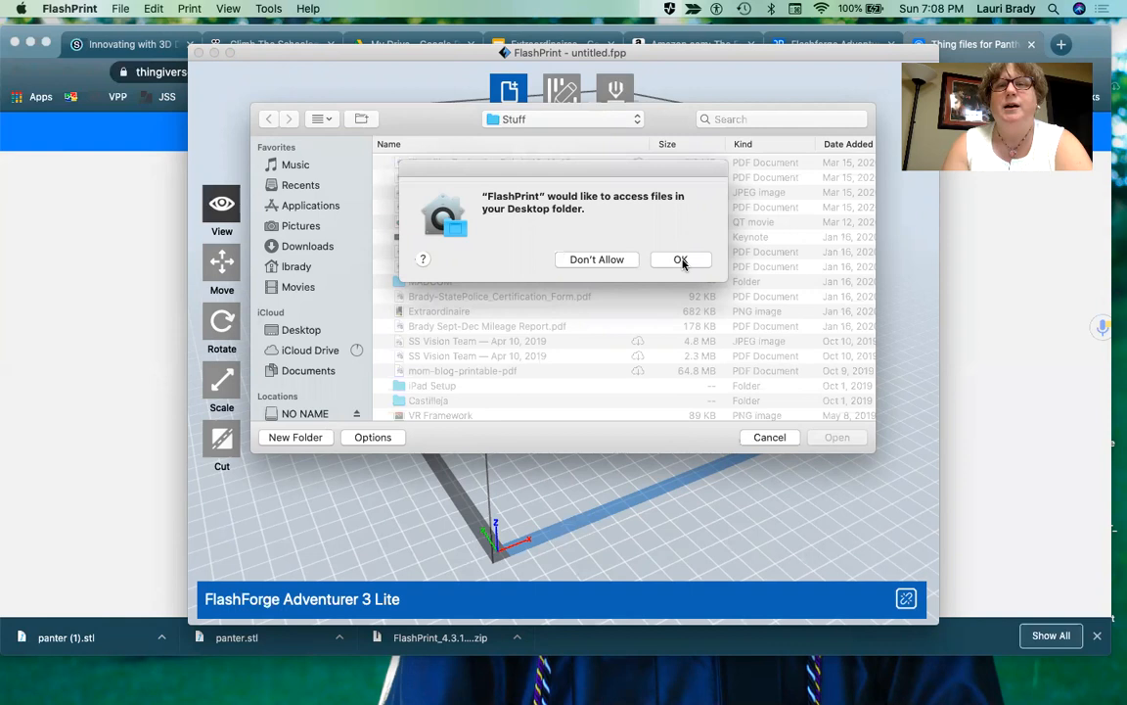
left_click(680, 261)
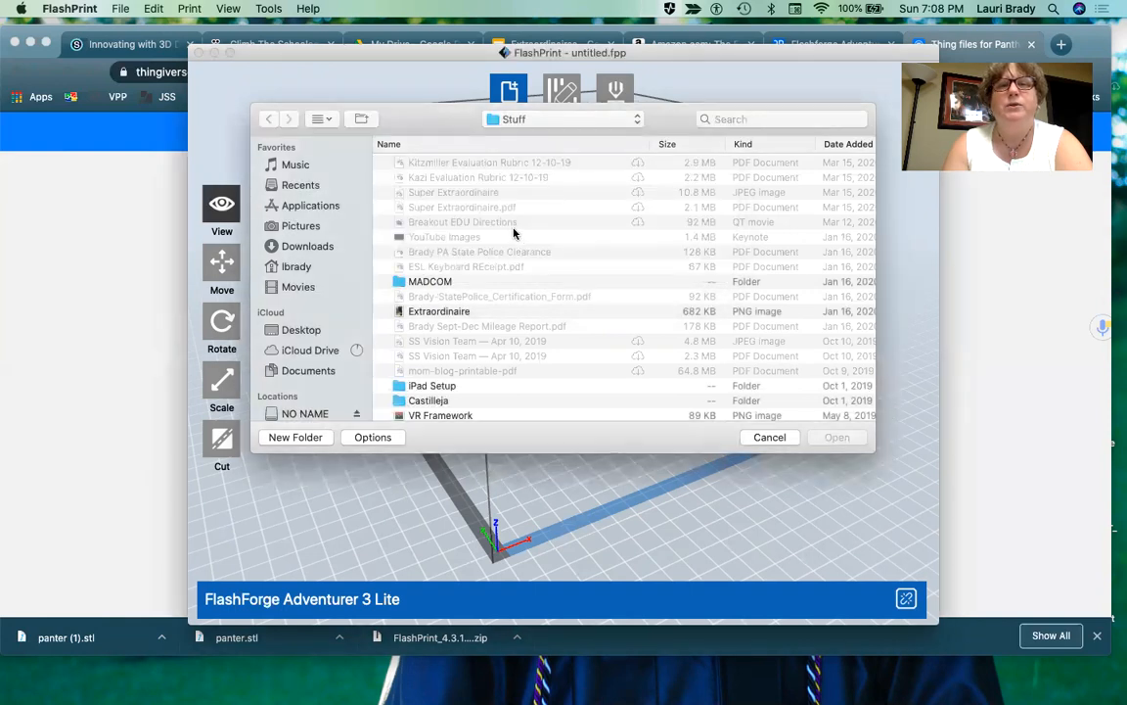
left_click(323, 247)
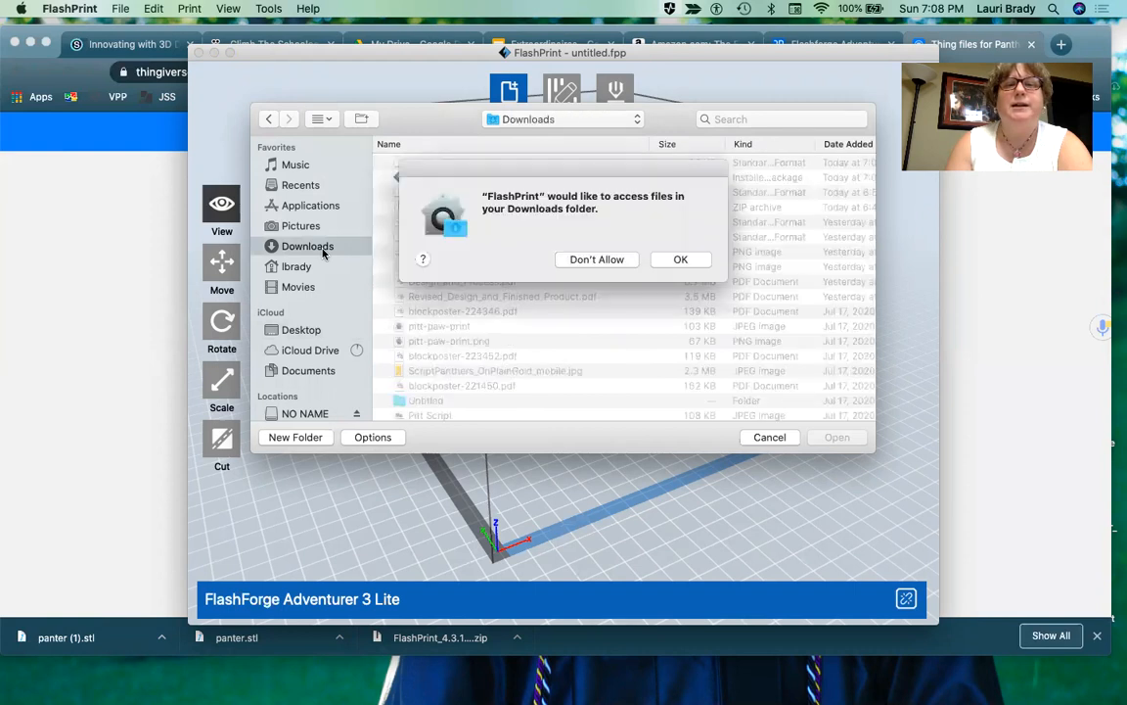
left_click(680, 261)
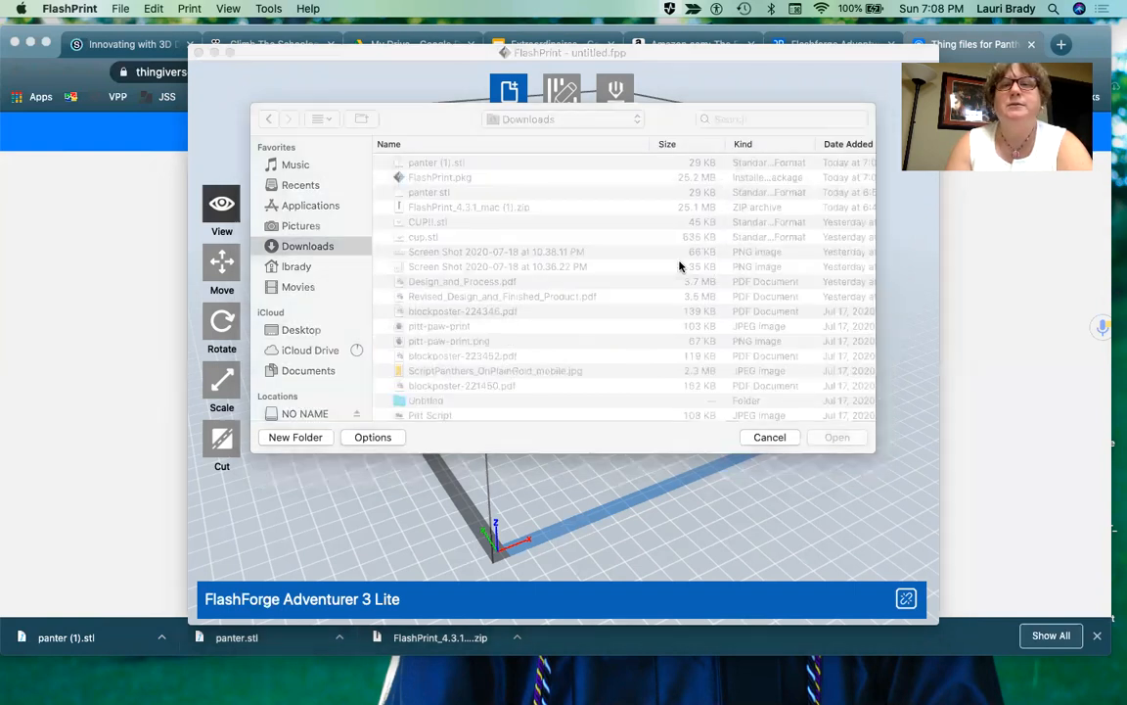
left_click(446, 193)
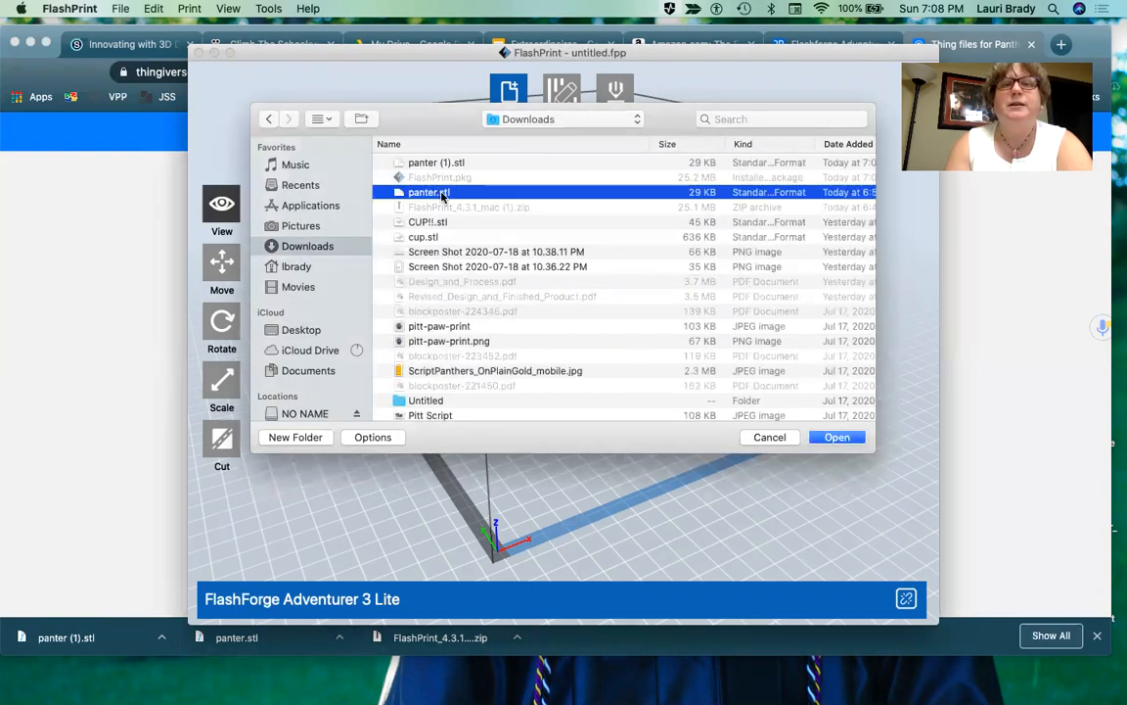
left_click(834, 437)
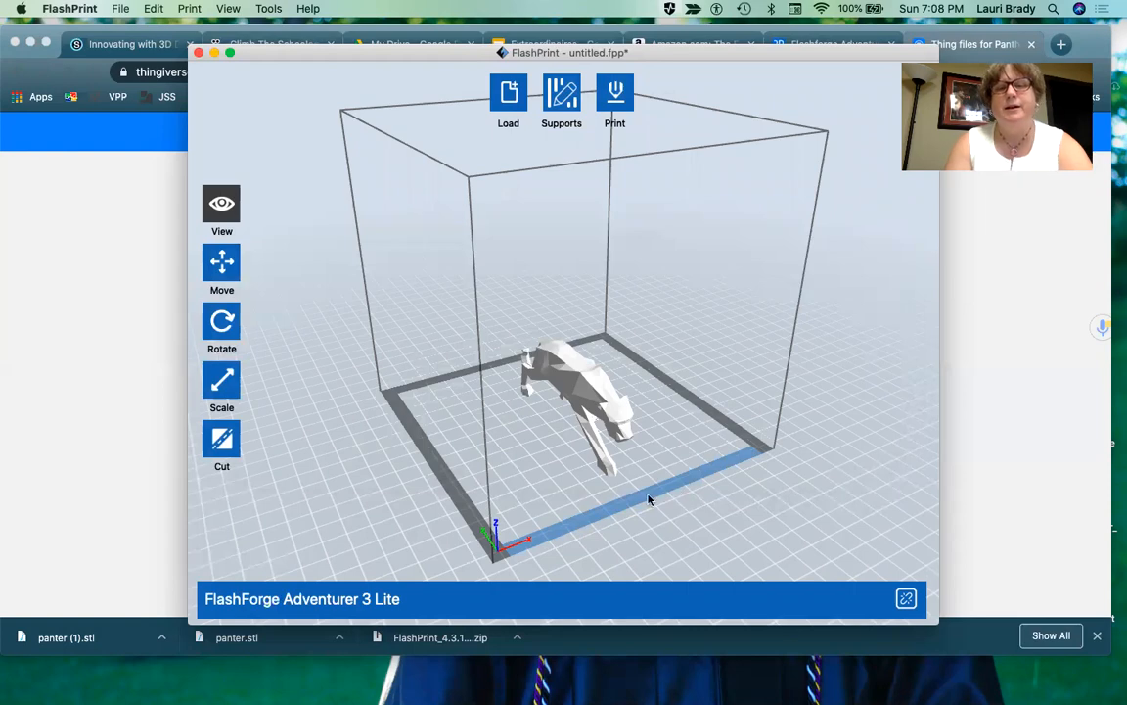
- Check the panther model's scale dimensions from a side view without changing them
left_click_drag(605, 517, 597, 492)
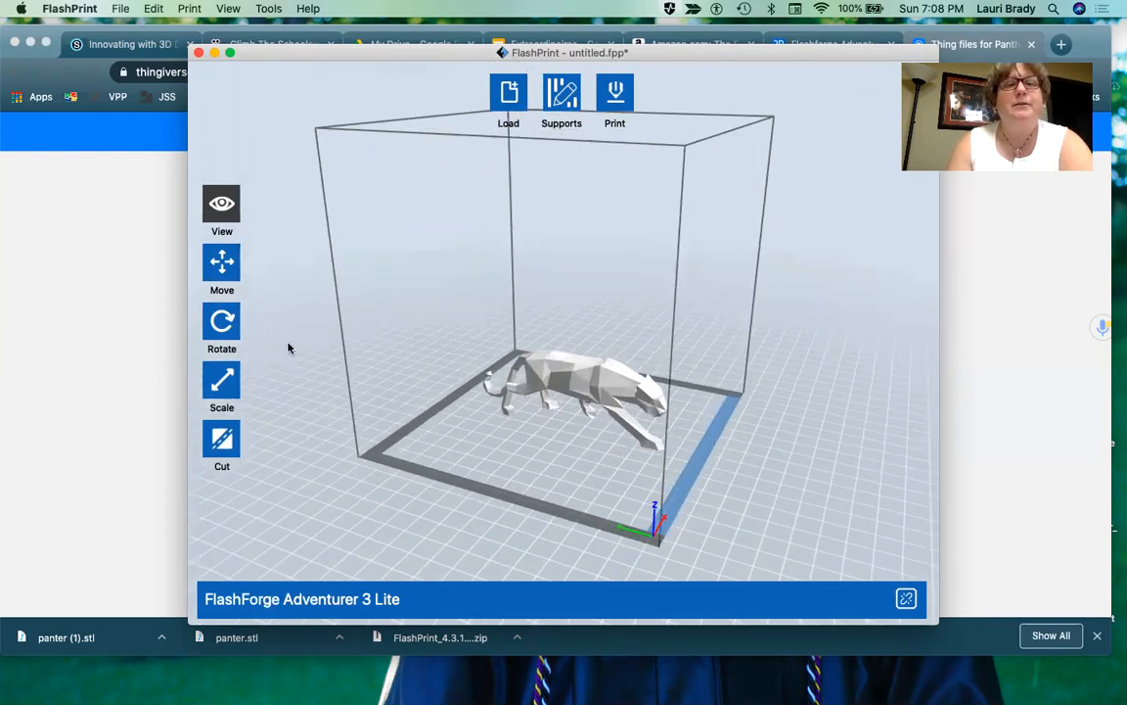
left_click(222, 388)
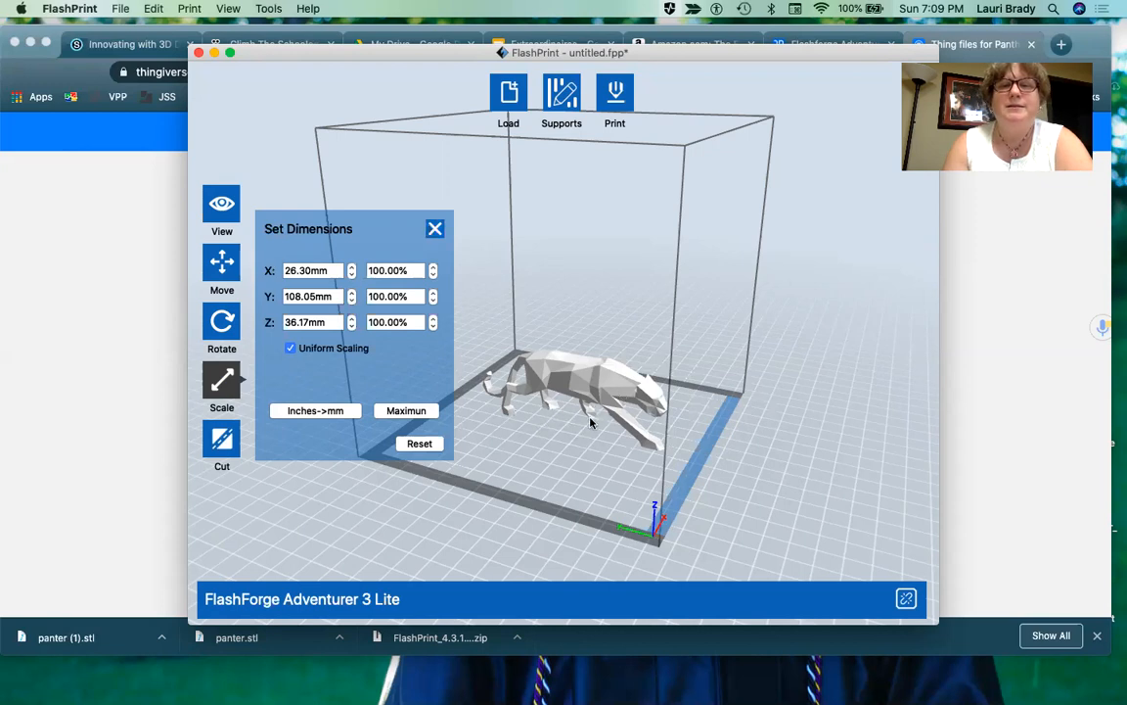
scroll(574, 421, "down", 1)
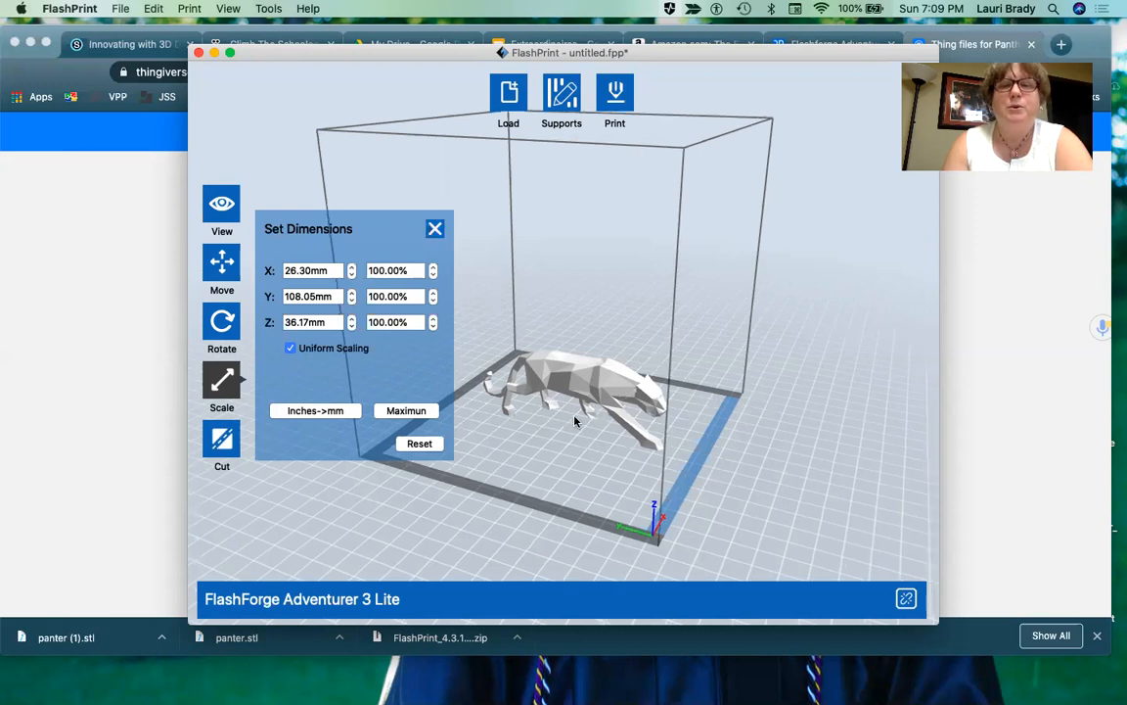
left_click(434, 230)
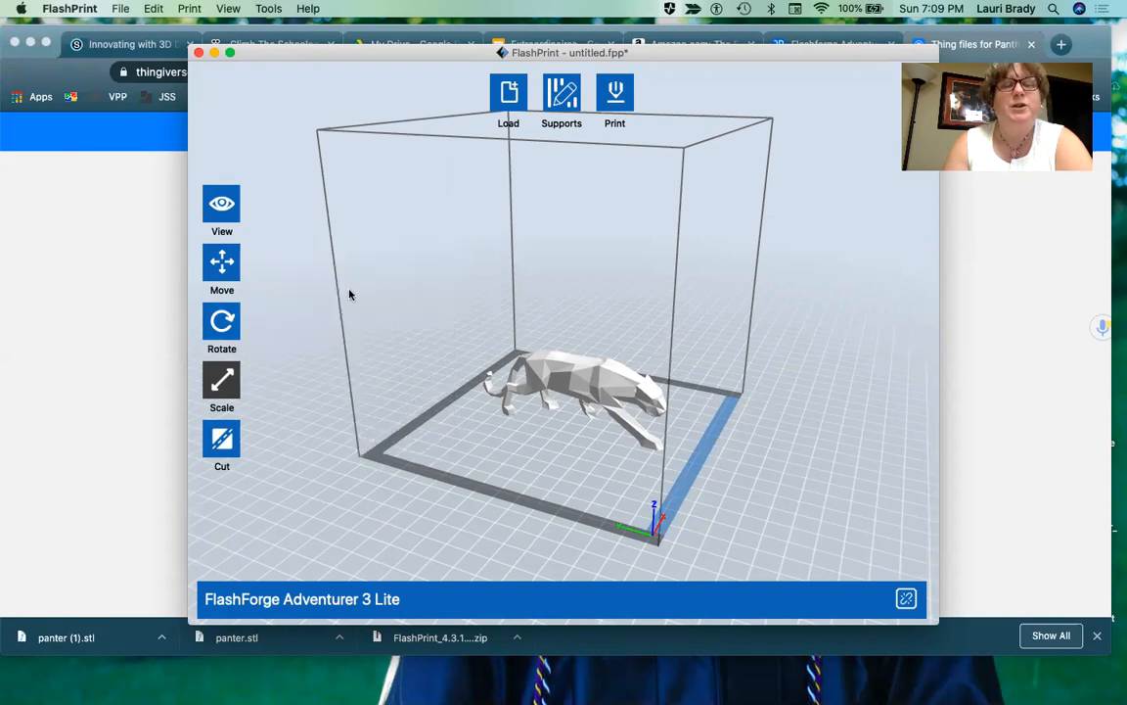
- Check the panther's position values and move the model freehand closer to the middle of the build platform
left_click(223, 267)
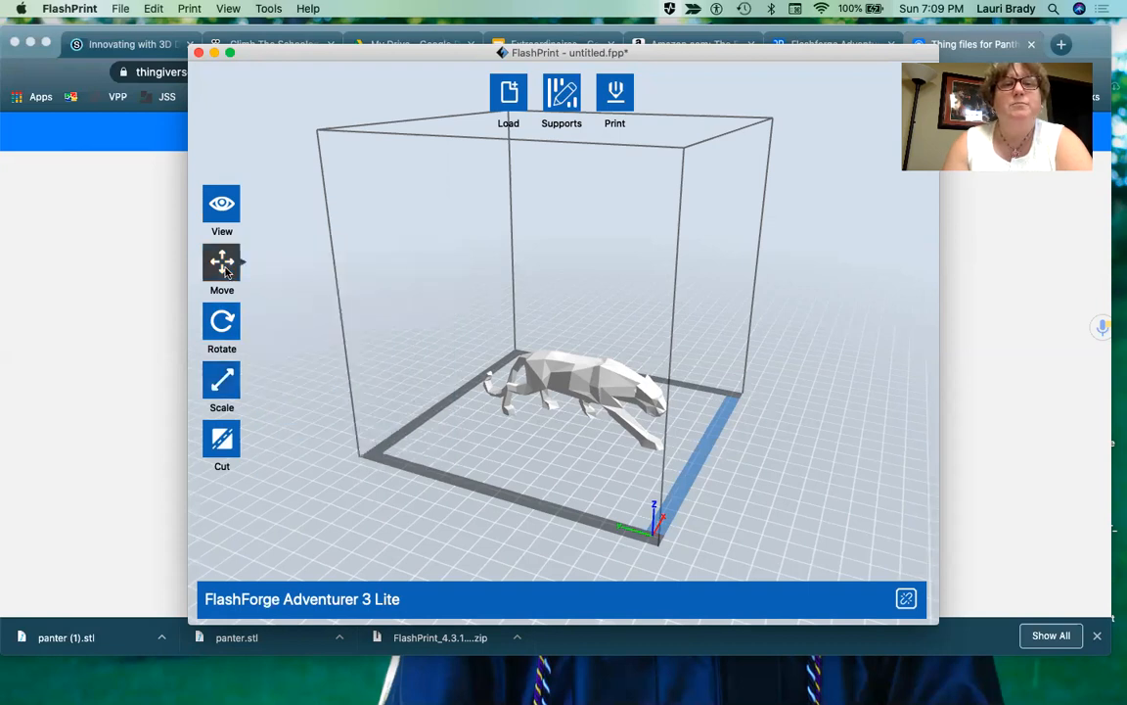
left_click(223, 267)
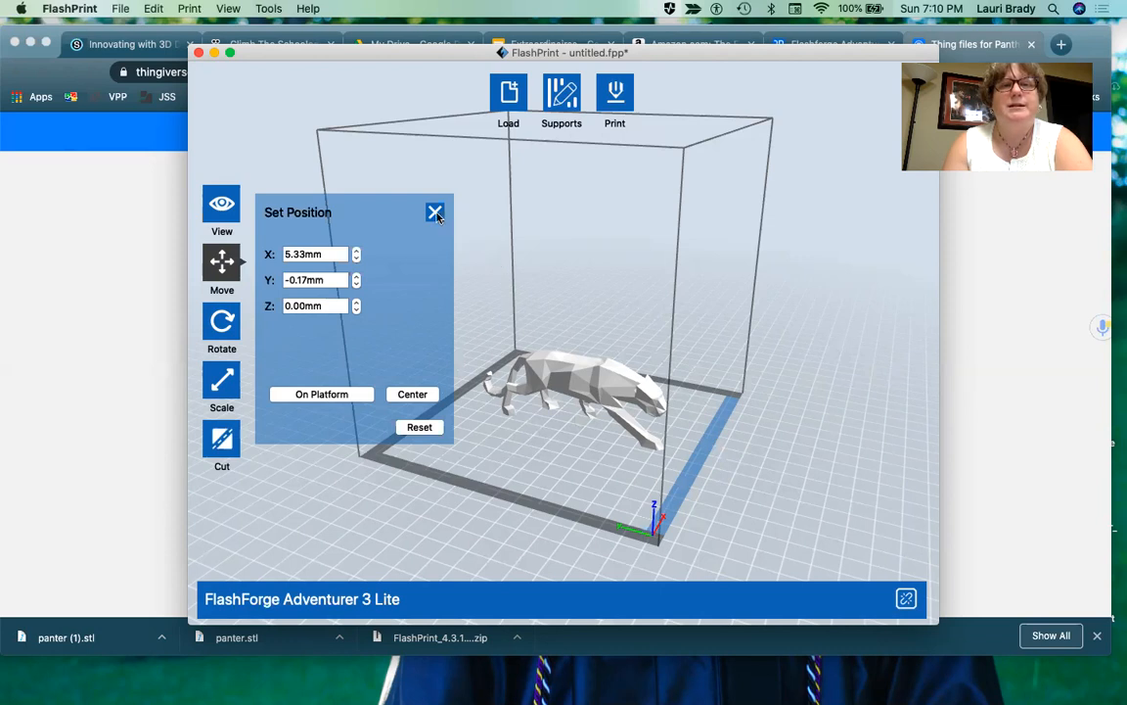
left_click(435, 214)
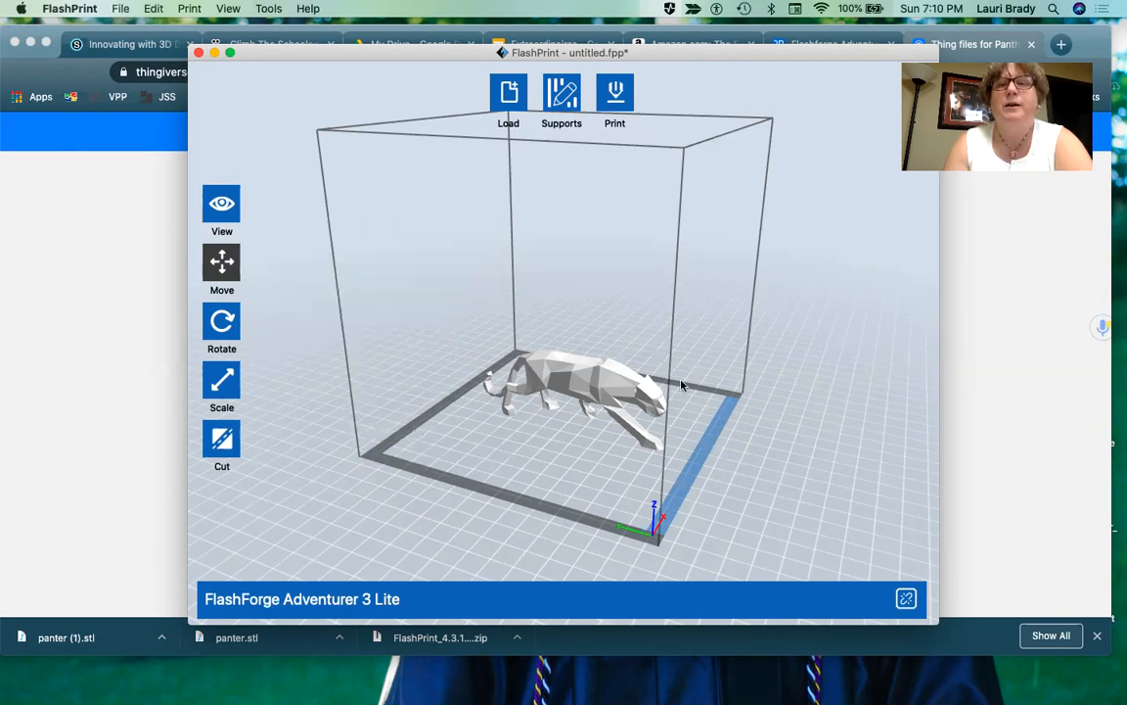
left_click_drag(630, 351, 700, 411)
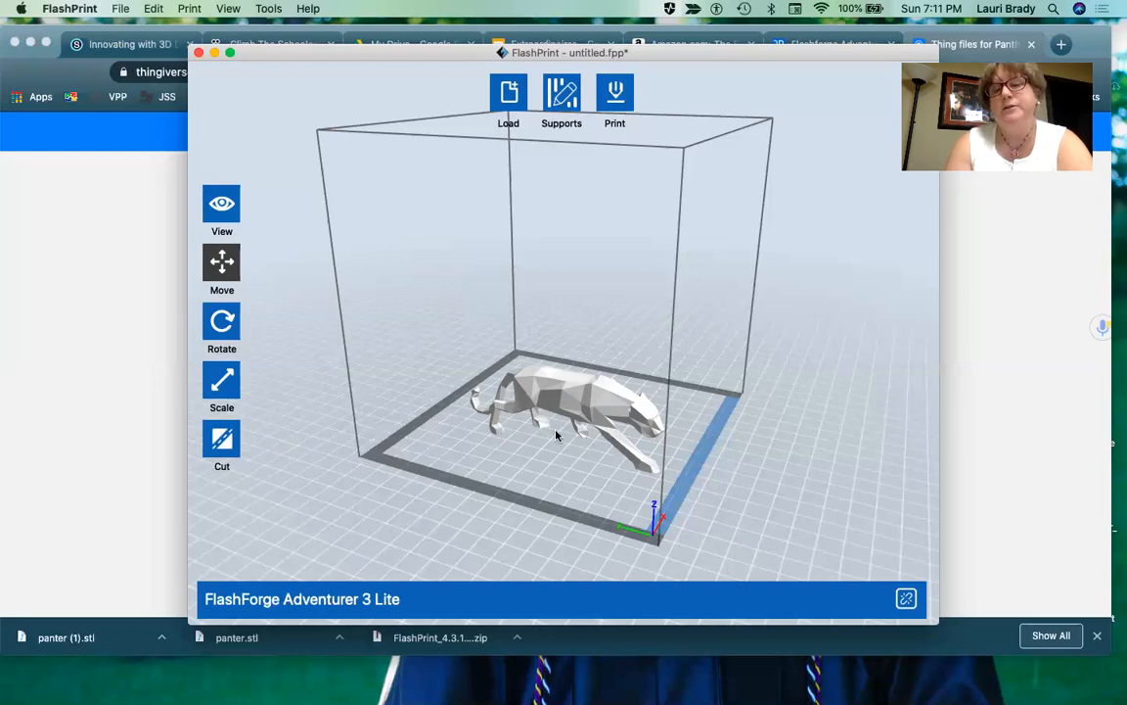
- Configure the support options with the Linear type and Touch Platform Only enabled
left_click(563, 98)
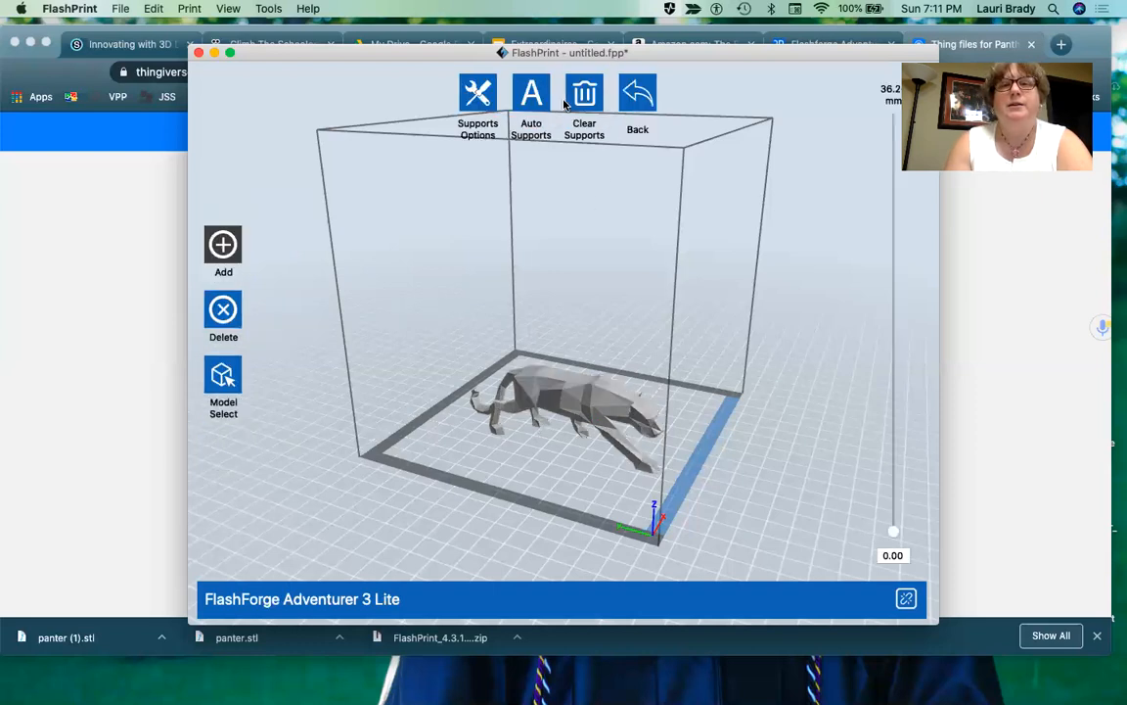
left_click(479, 98)
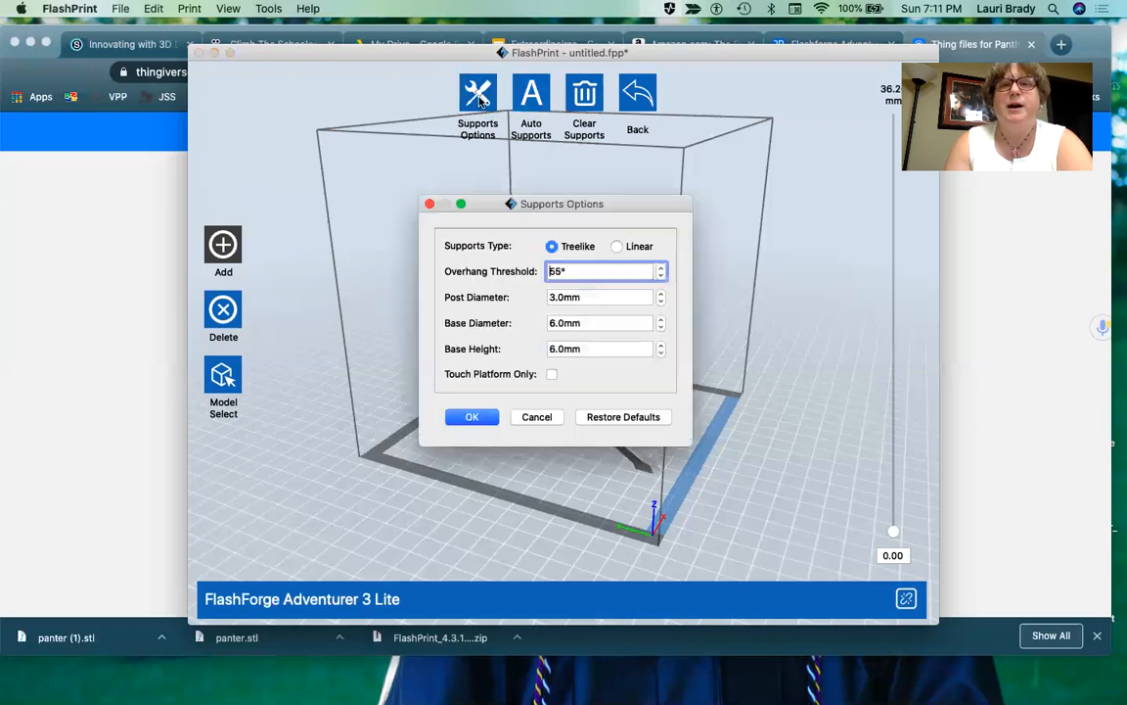
left_click(616, 246)
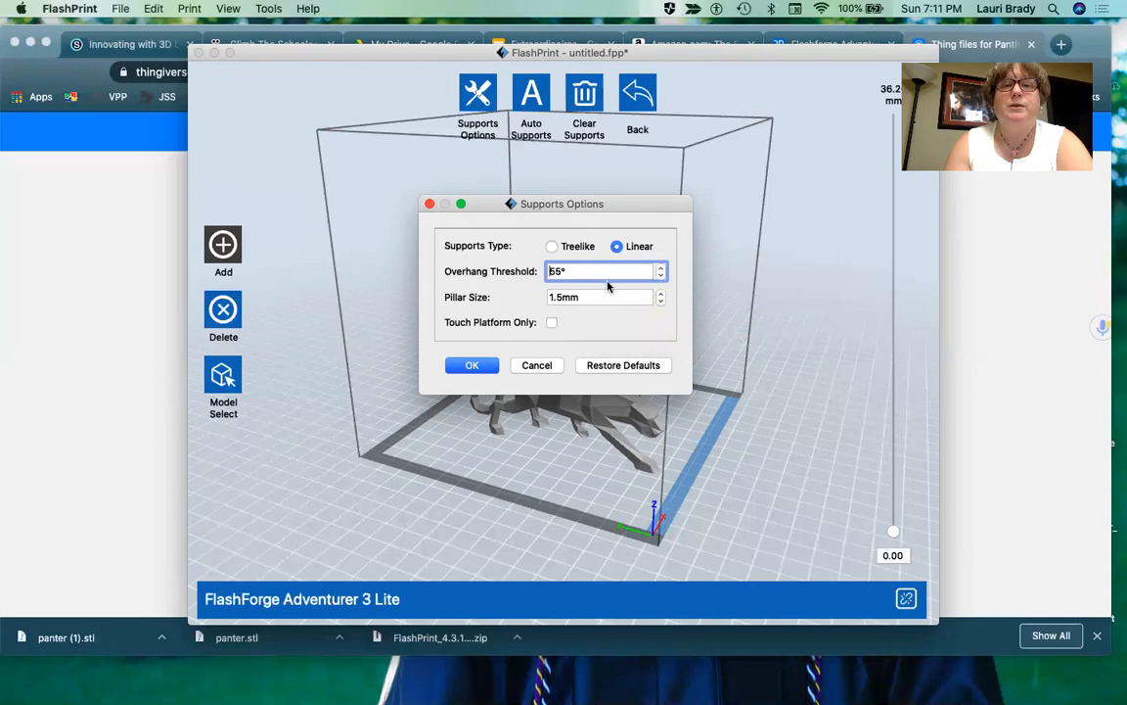
left_click(552, 324)
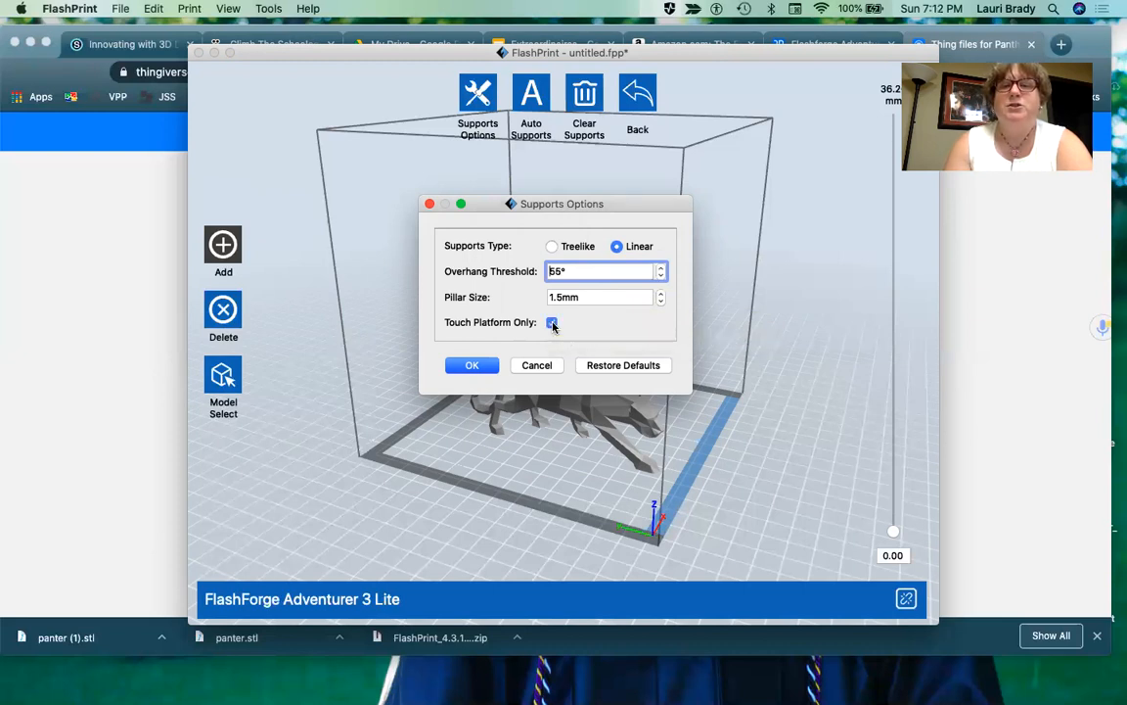
left_click(472, 368)
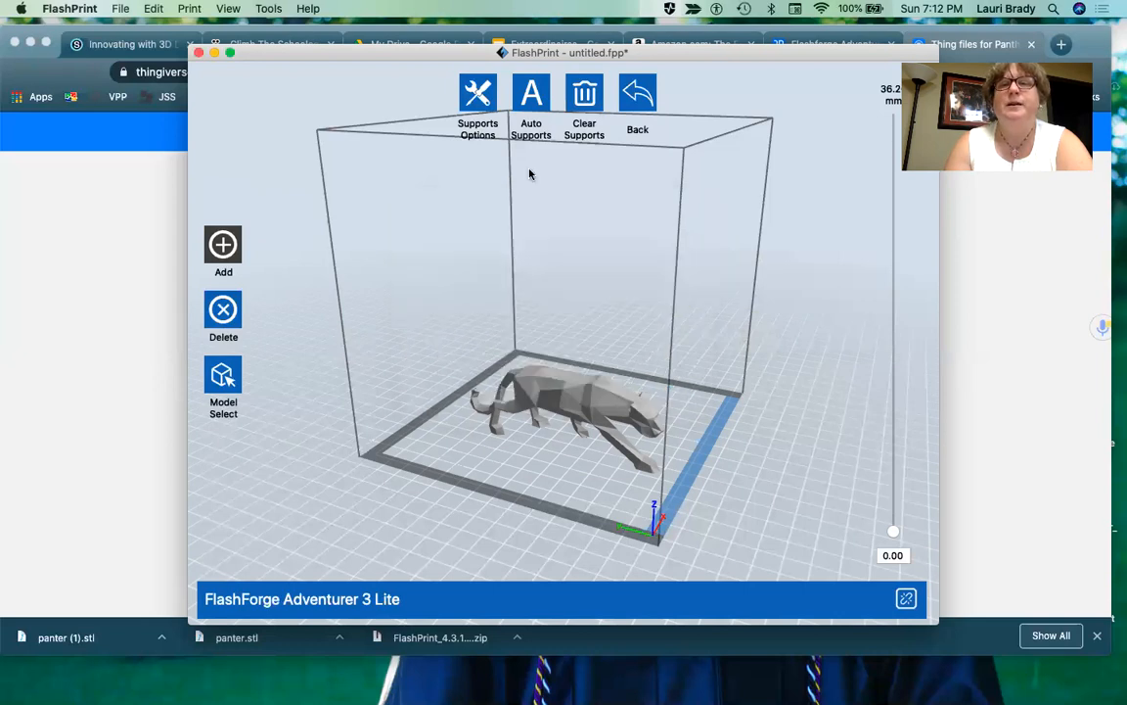
- Generate automatic supports for the panther and view them from the side
left_click(530, 96)
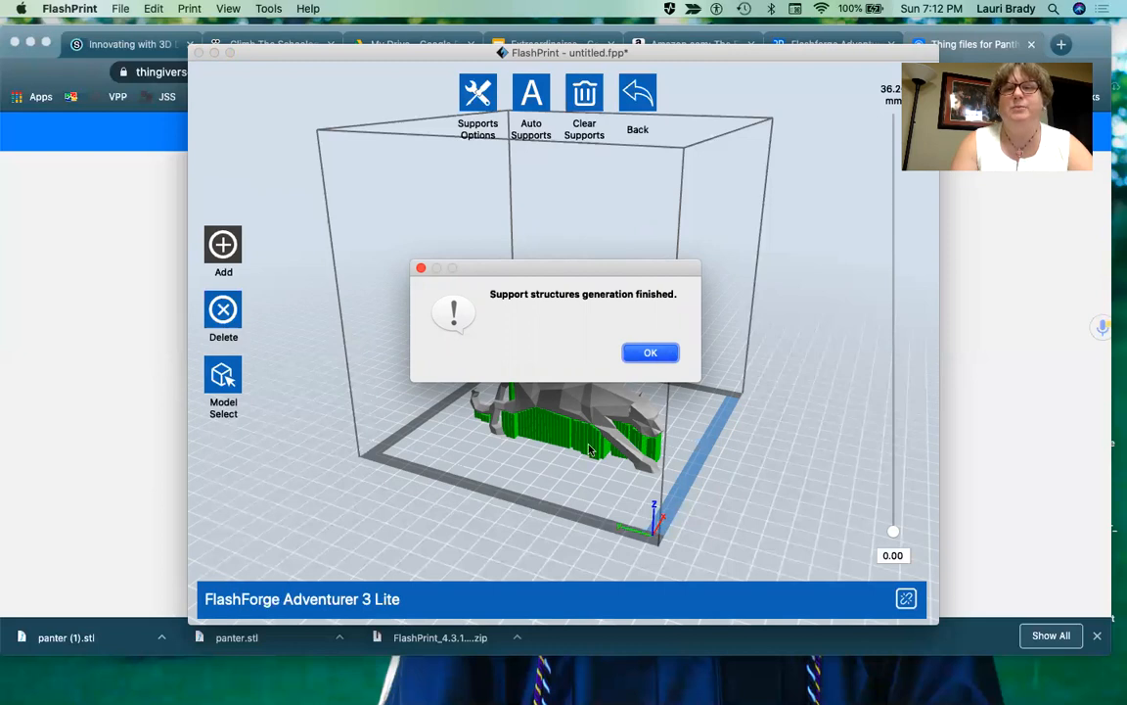
left_click(657, 355)
right_click_drag(589, 449, 685, 409)
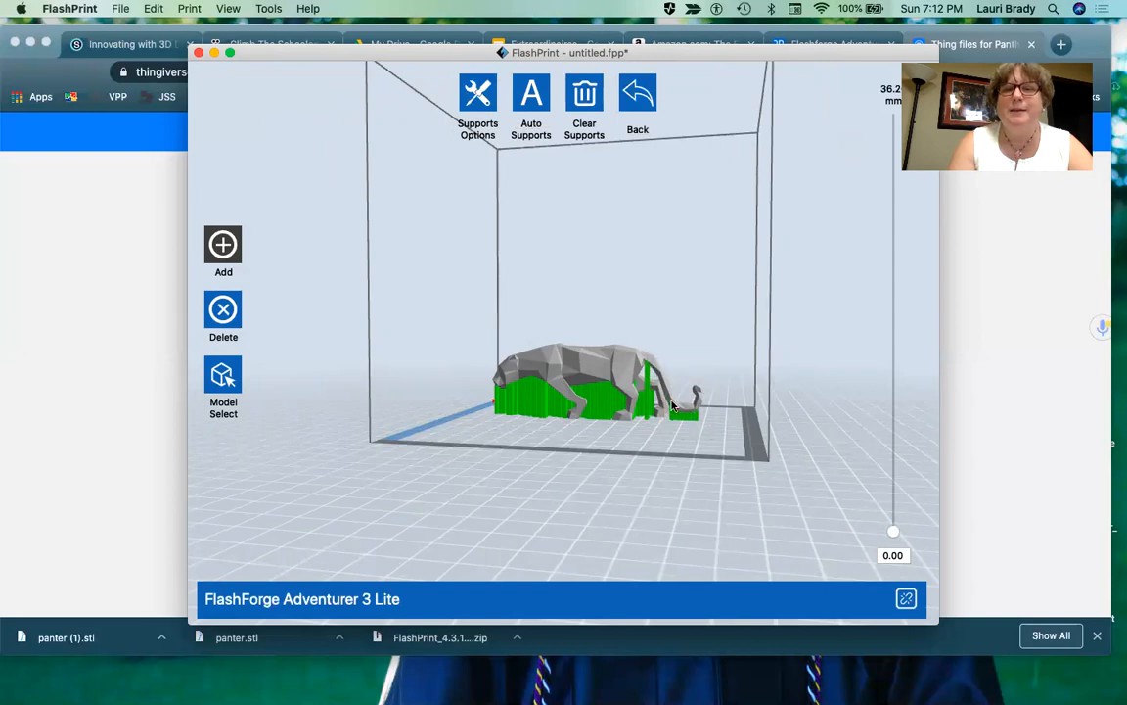
- Try to add support pillars by hand between the panther's hind leg and tail
left_click(673, 348)
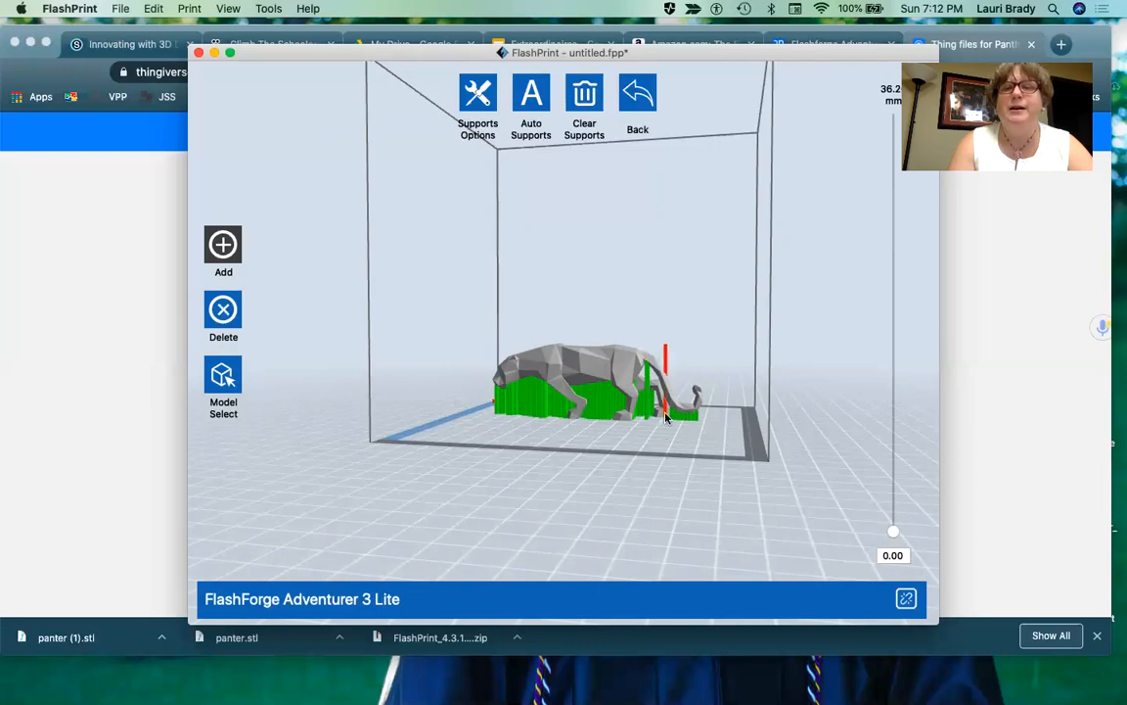
left_click(668, 419)
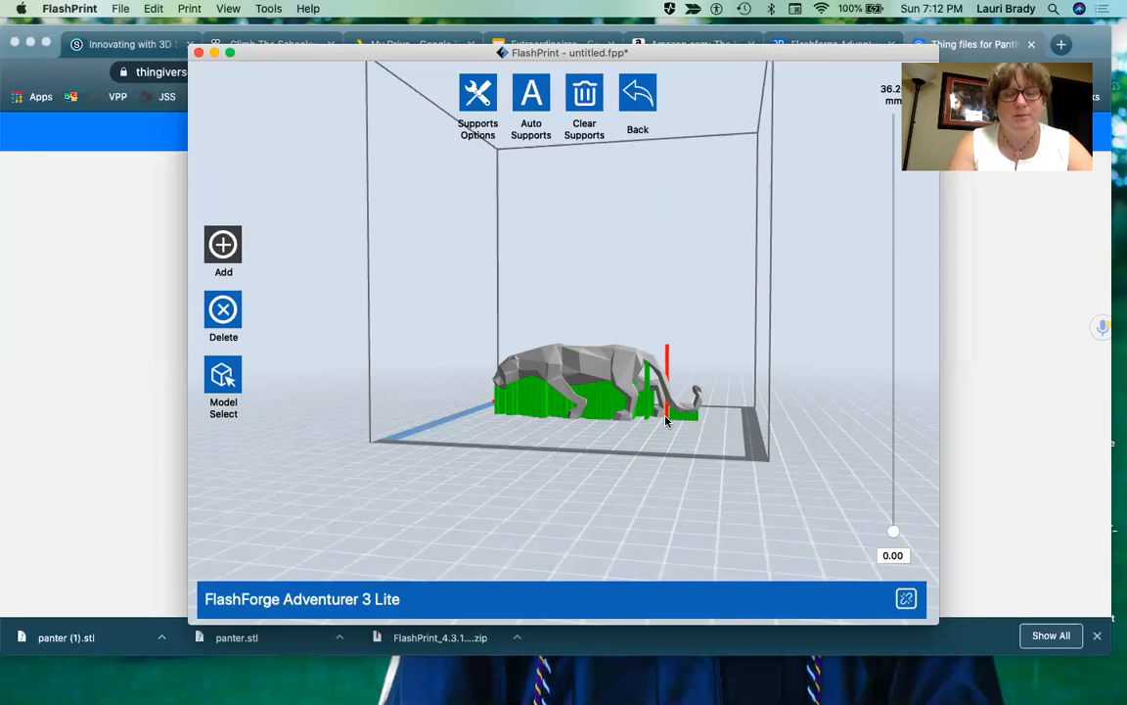
left_click_drag(666, 416, 534, 438)
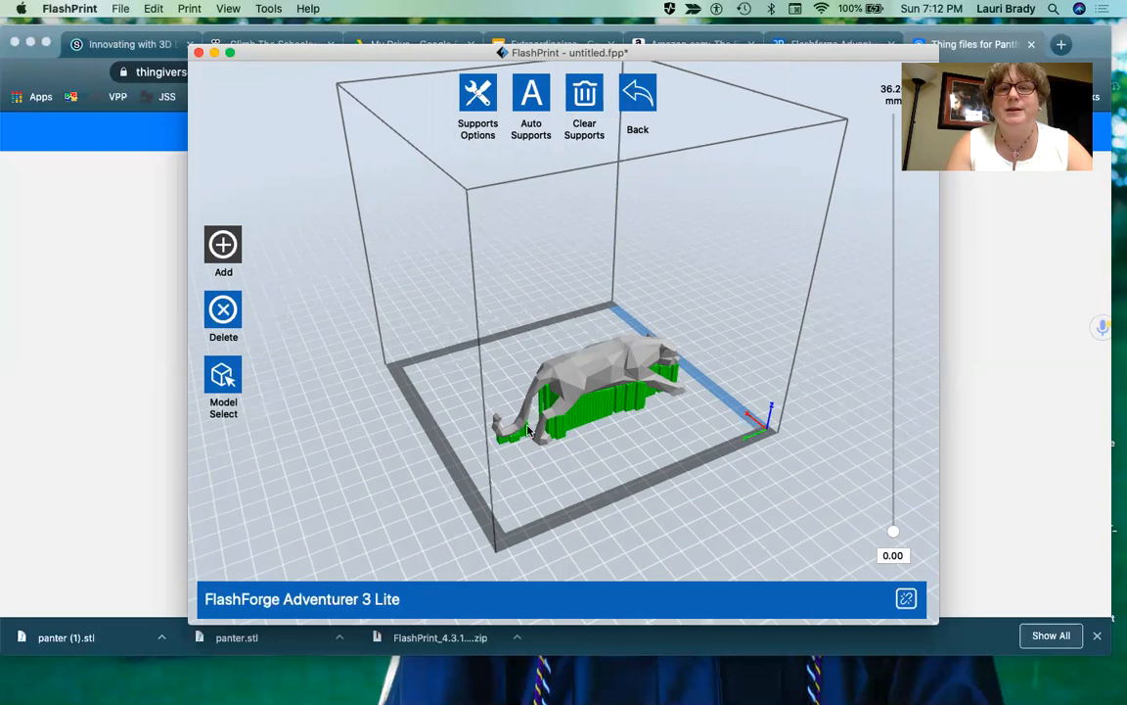
left_click(531, 432)
left_click(534, 429)
left_click(536, 430)
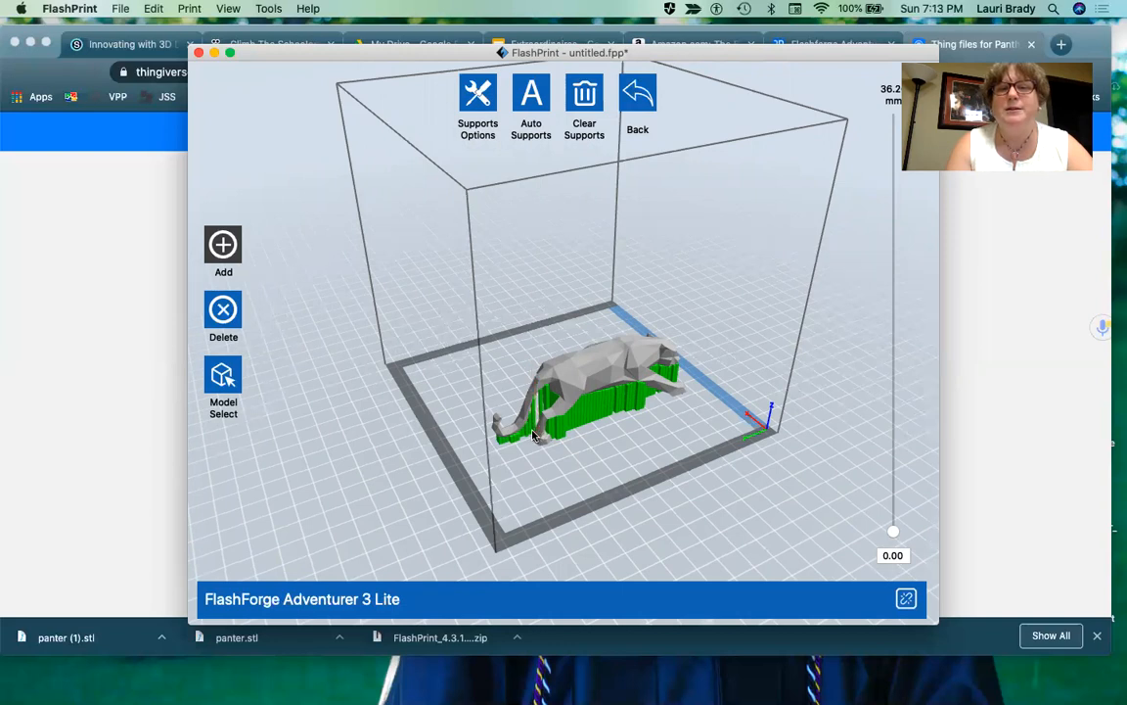
left_click(535, 437)
left_click_drag(520, 454, 620, 446)
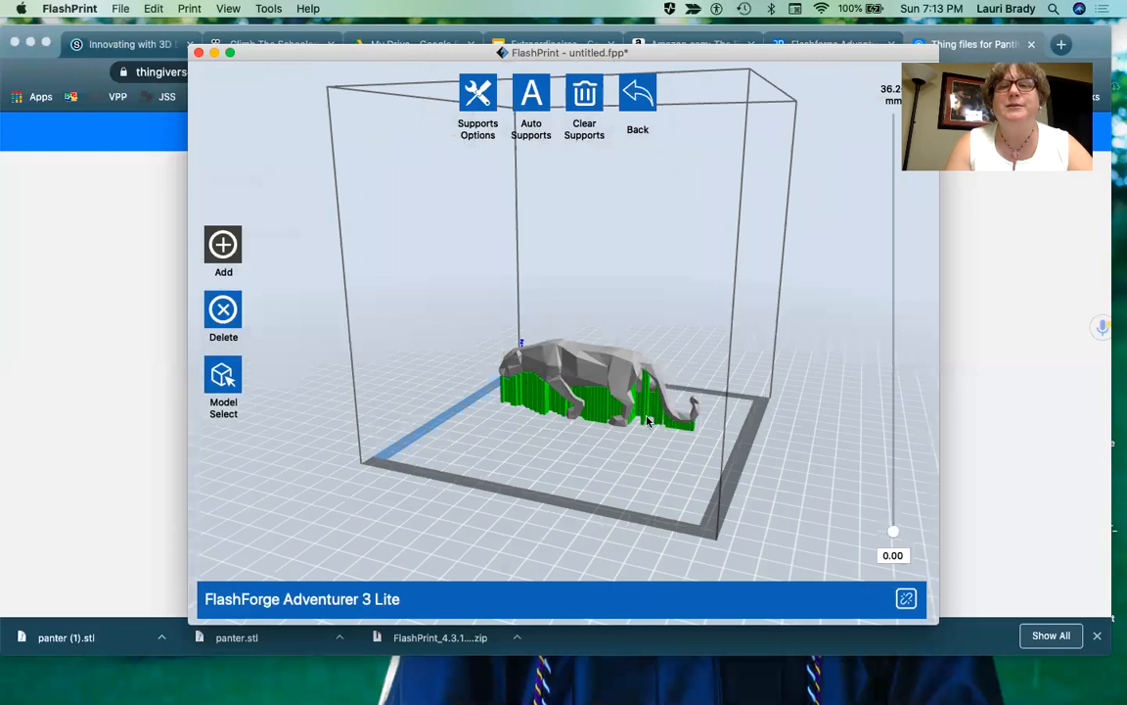
- Look over the generated supports in delete mode and leave support editing with them kept
left_click(226, 313)
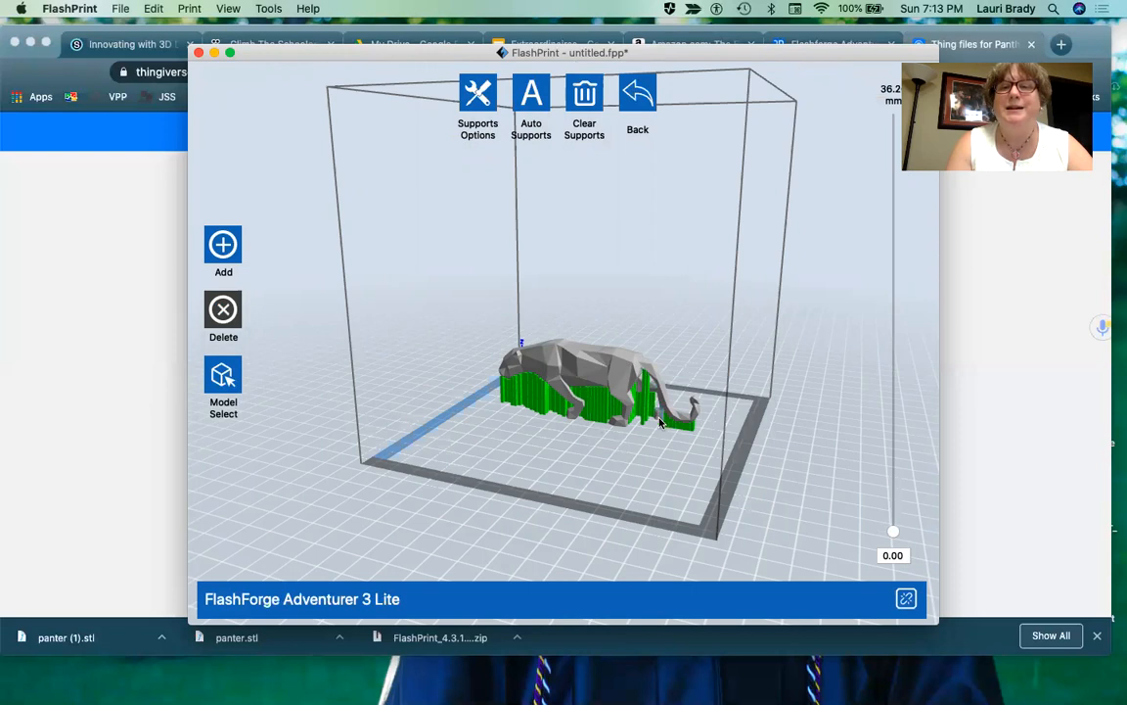
right_click_drag(649, 446, 676, 452)
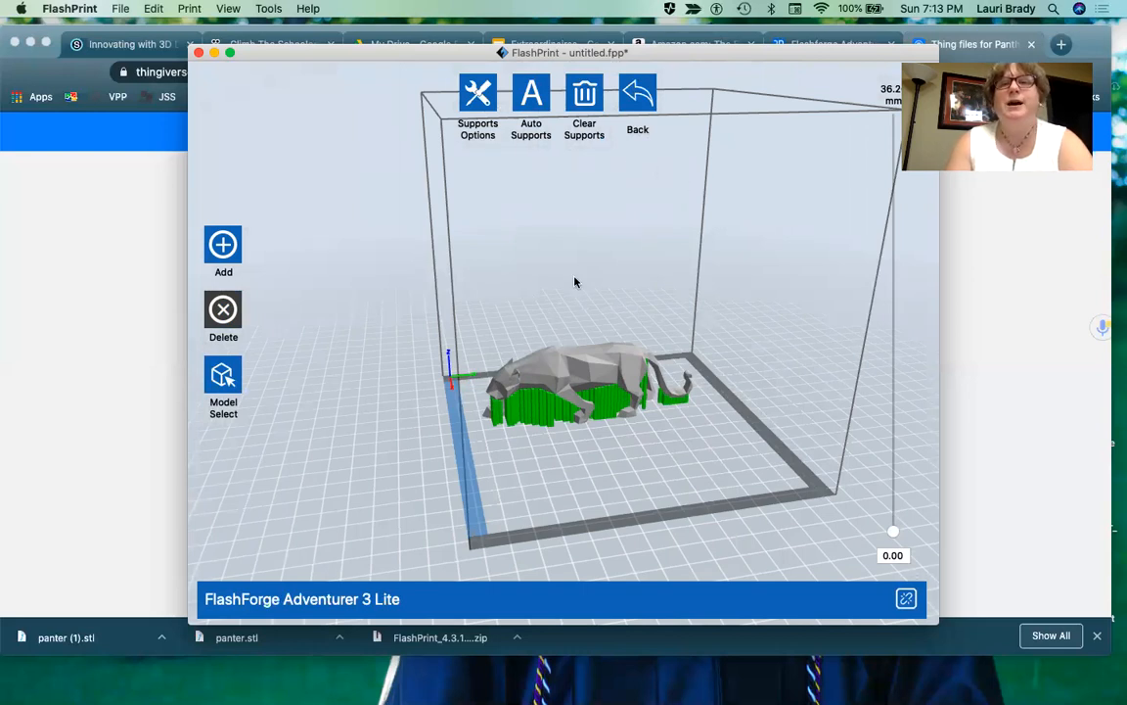
left_click(639, 98)
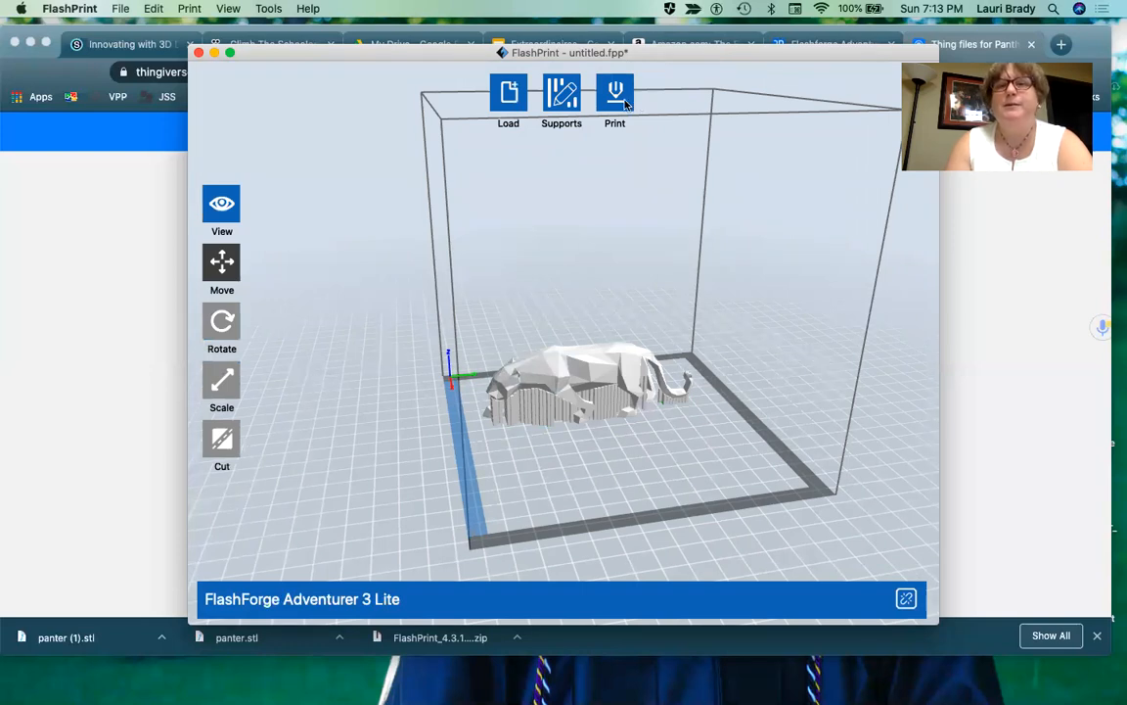
- Configure the print settings with PLA material, the raft enabled and Low (Faster) resolution
left_click(617, 97)
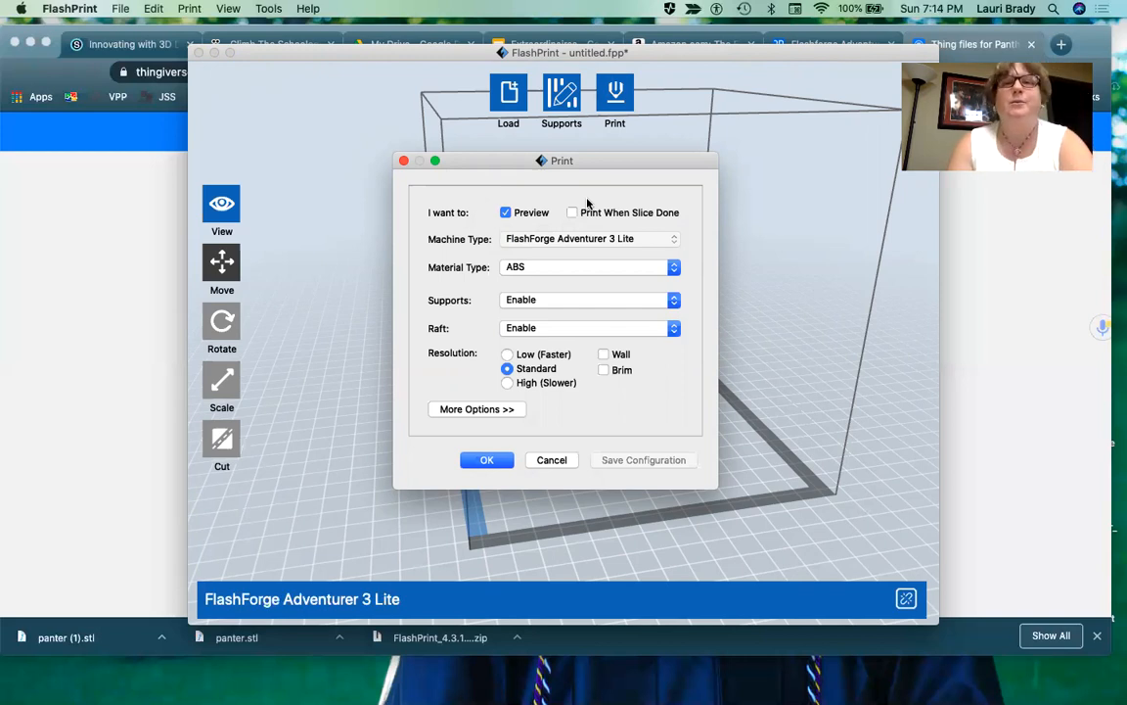
left_click(563, 267)
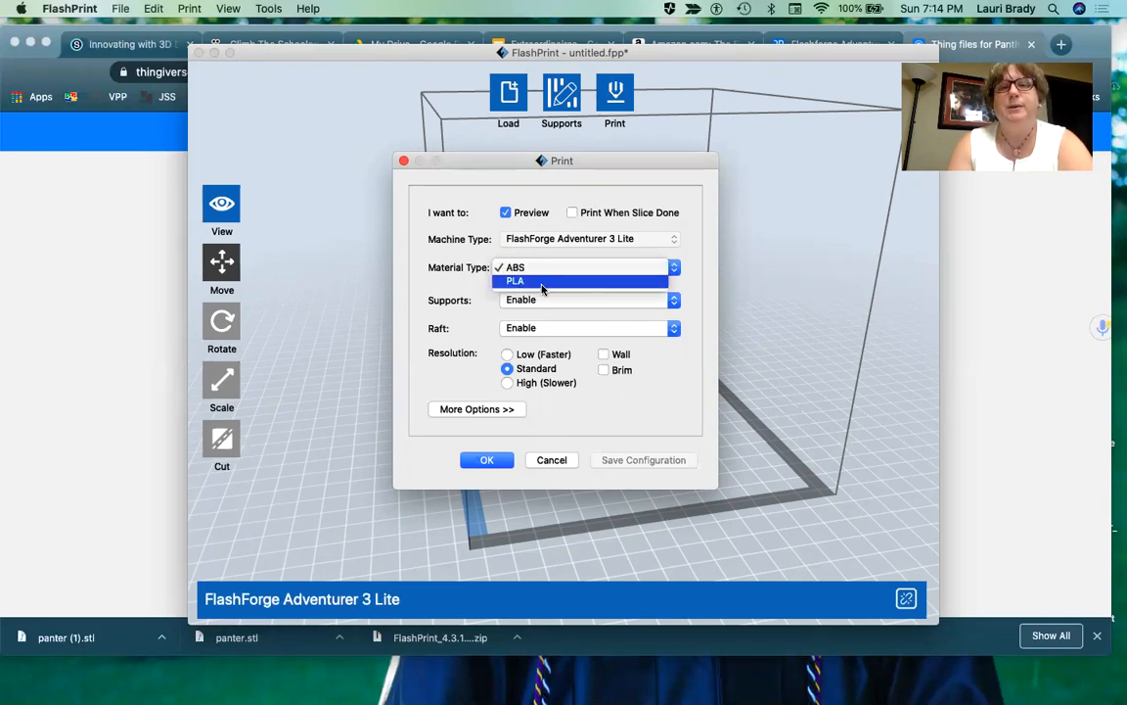
left_click(543, 285)
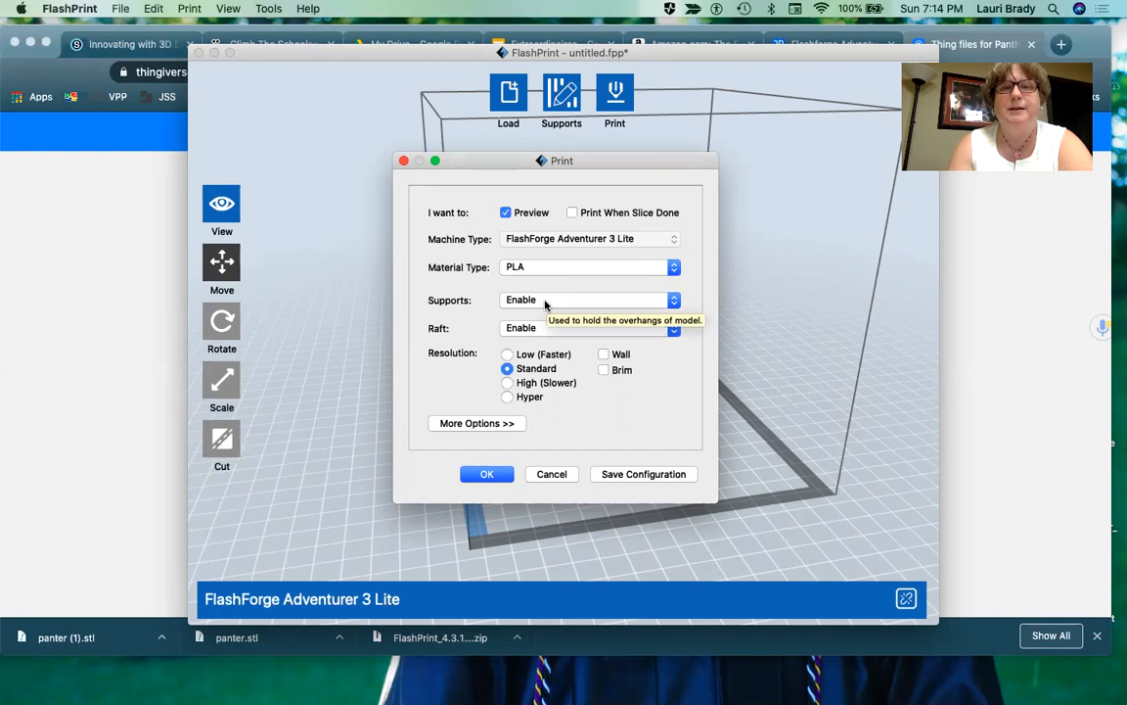
left_click(533, 328)
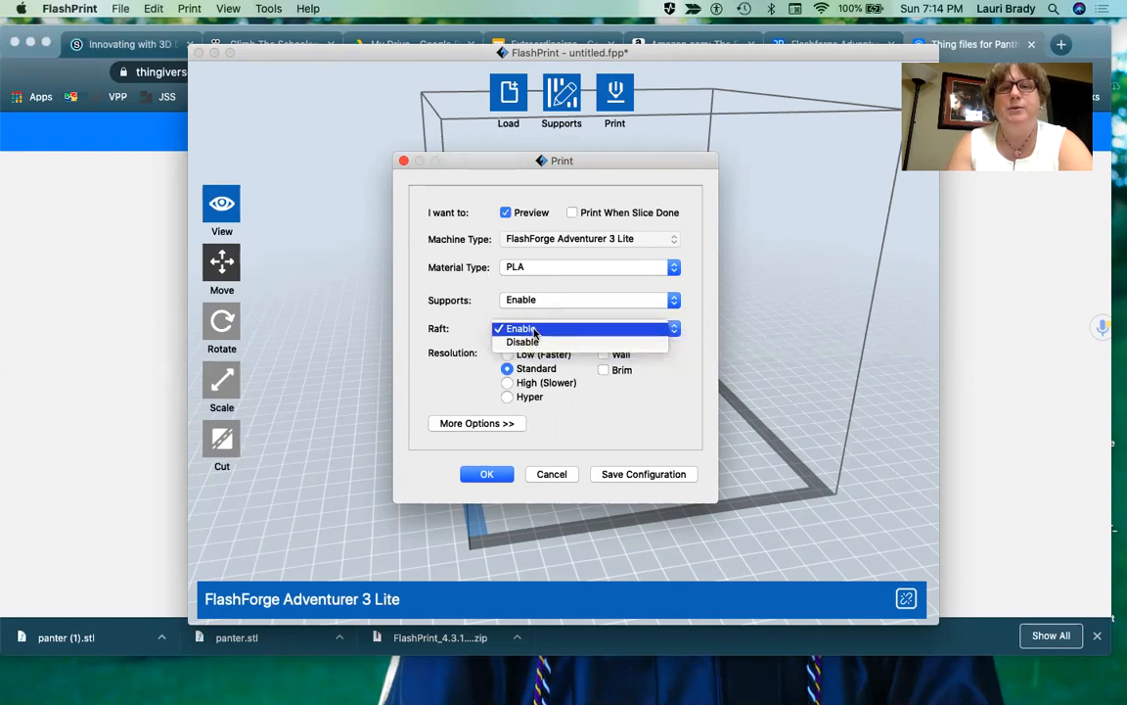
left_click(478, 335)
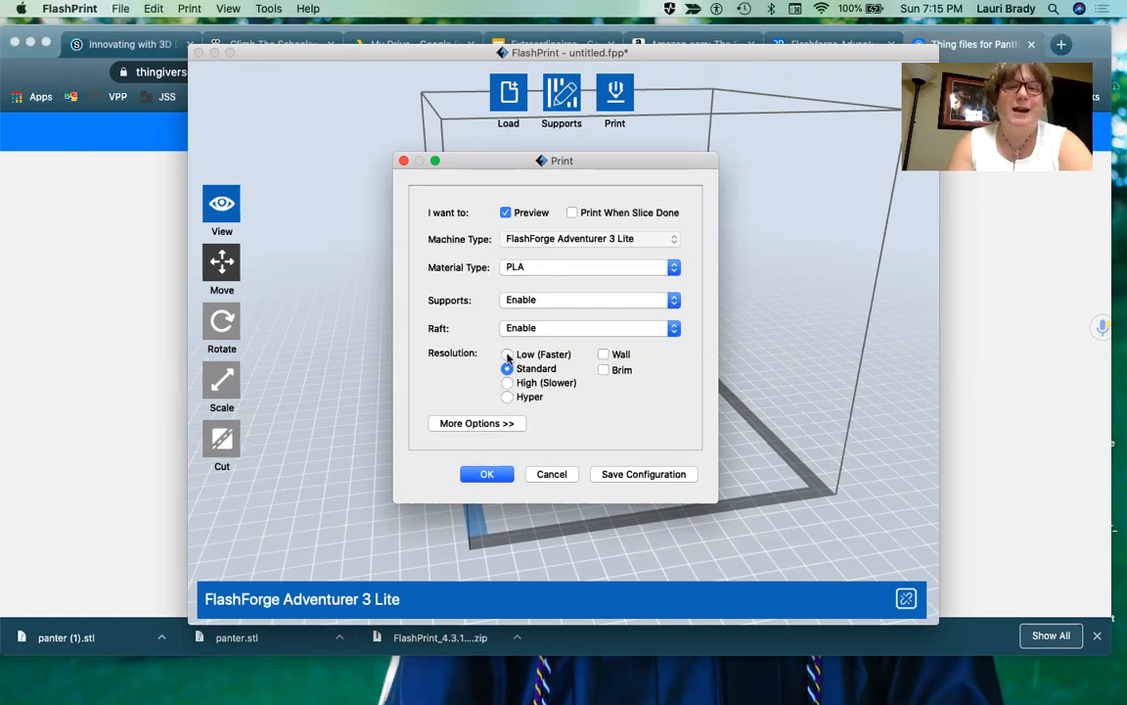
left_click(507, 355)
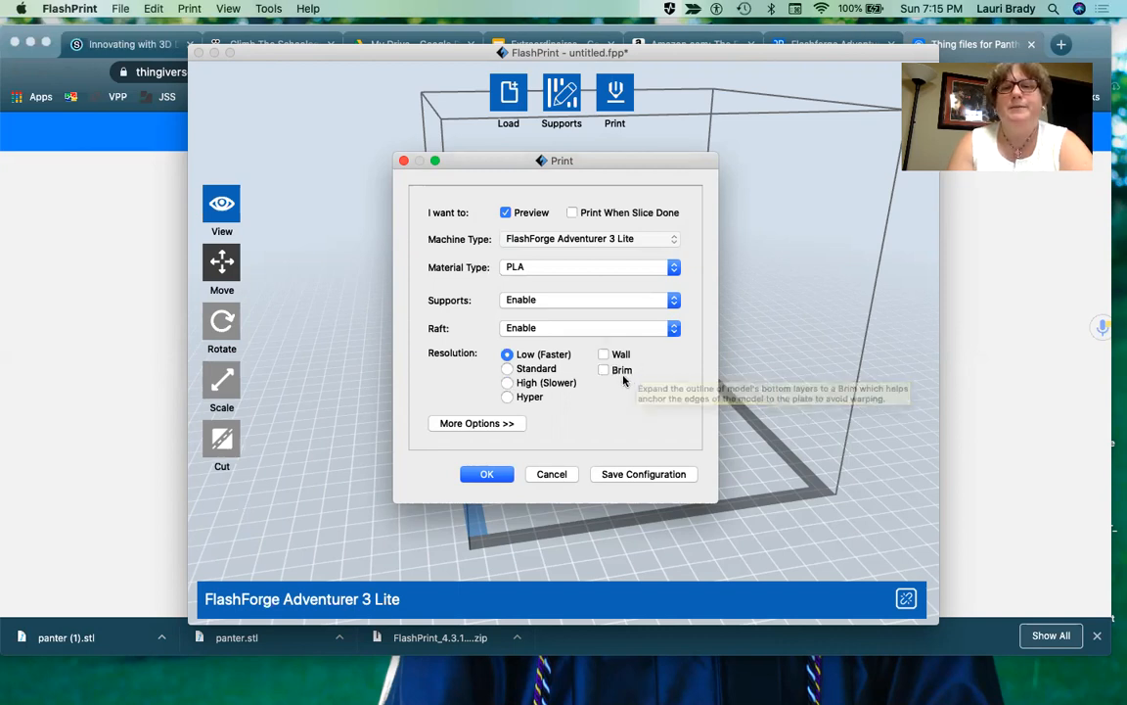
- Show the advanced print options with the layer heights and slice the model, saving it as panther.gx in Downloads
mouse_move(625, 358)
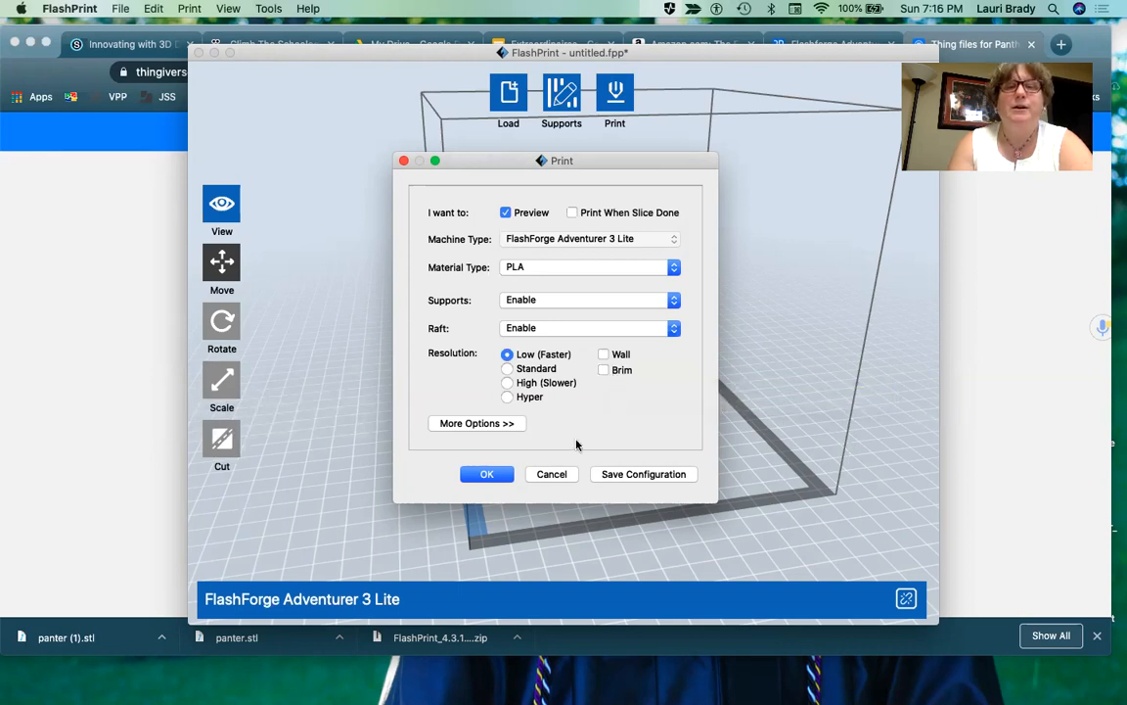
left_click(507, 423)
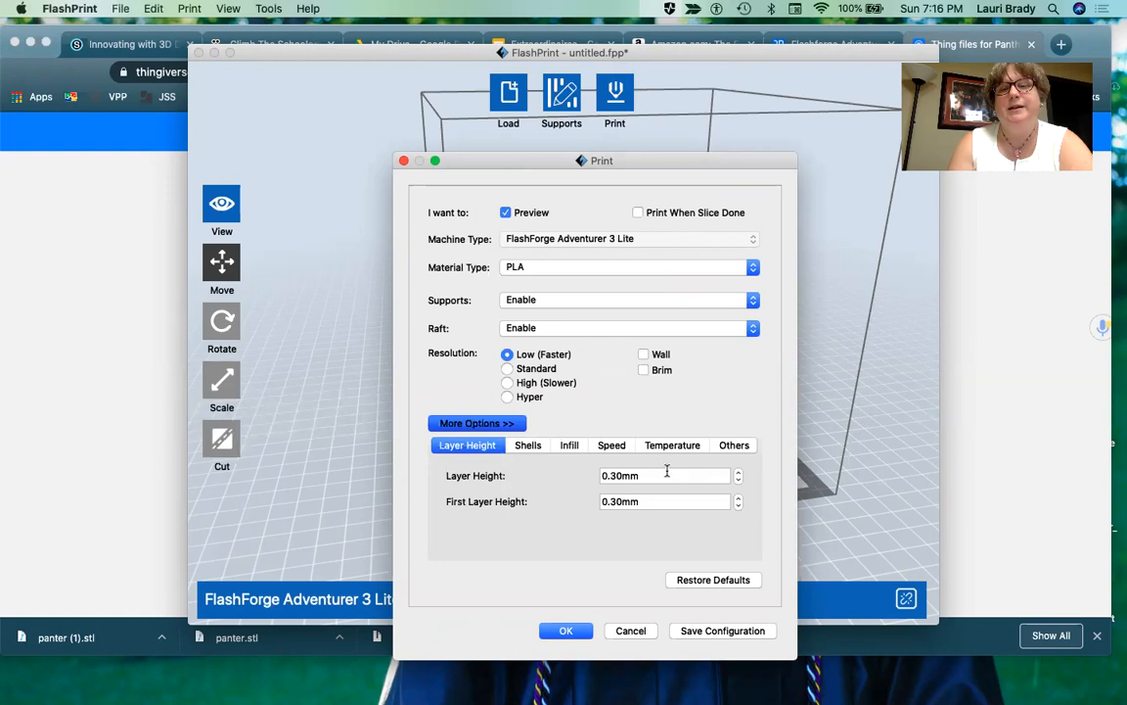
mouse_move(666, 472)
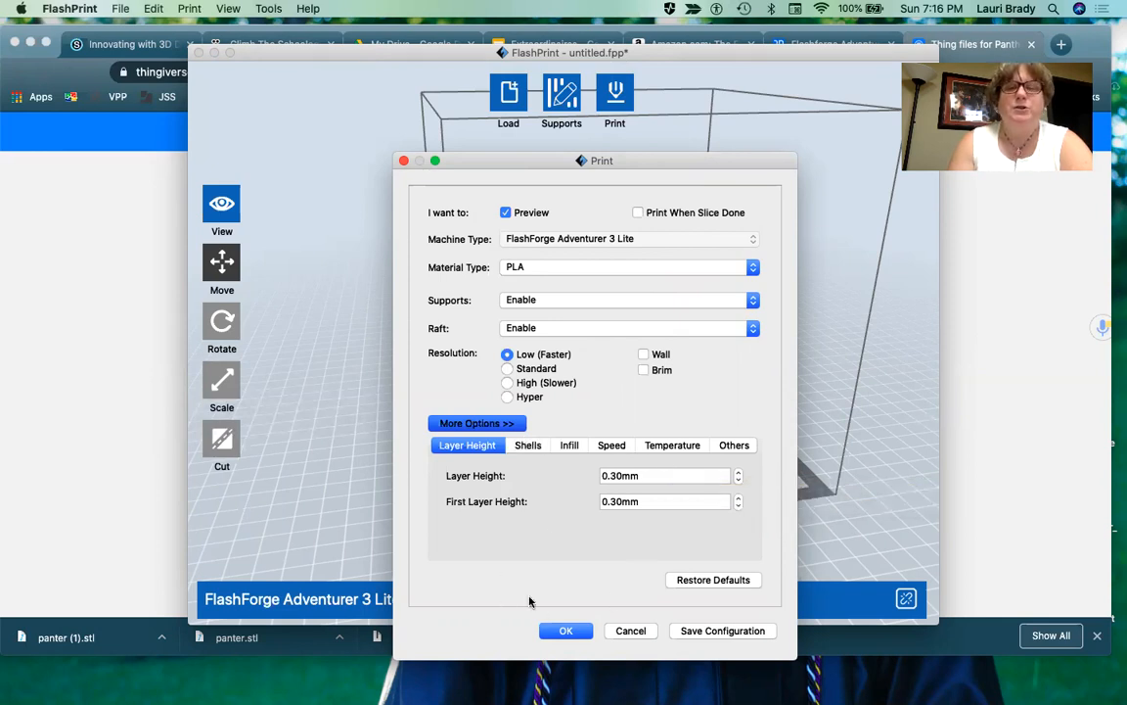
left_click(565, 632)
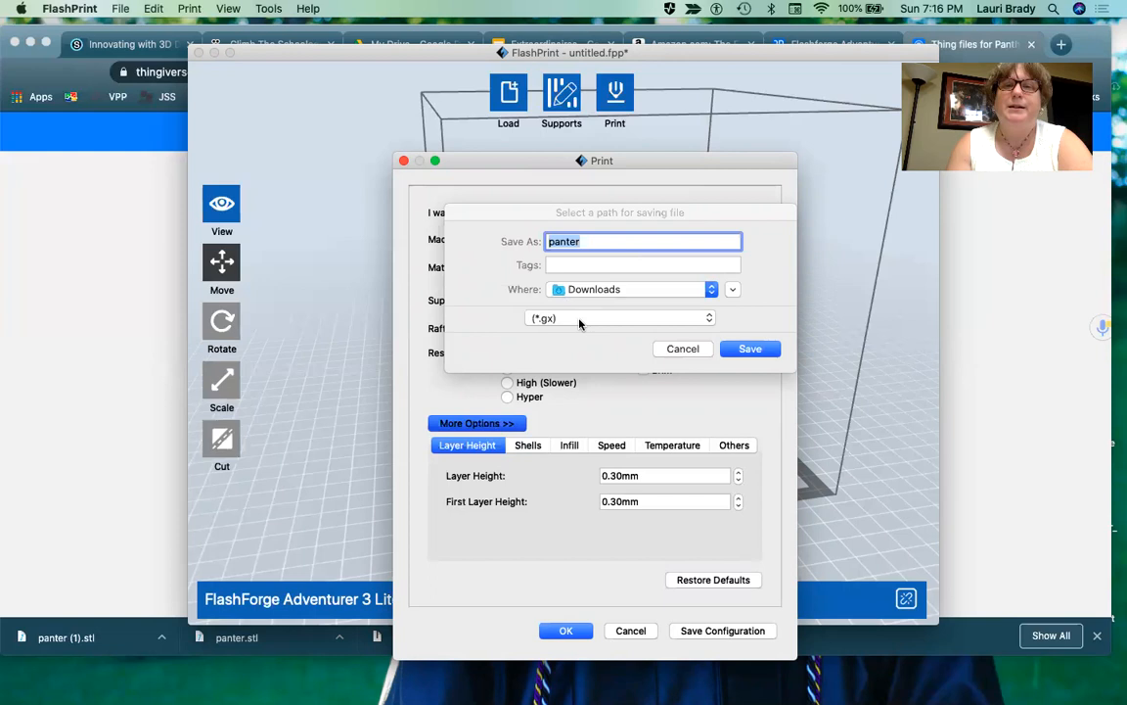
left_click(578, 263)
left_click(572, 241)
type("h")
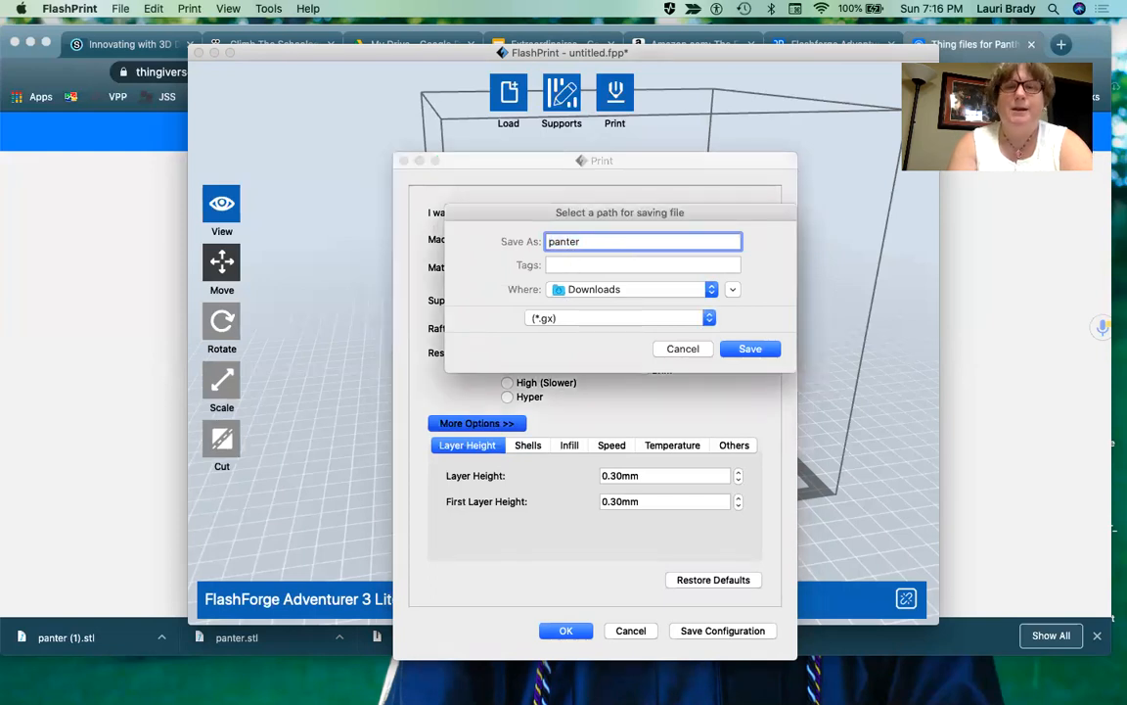
left_click(750, 348)
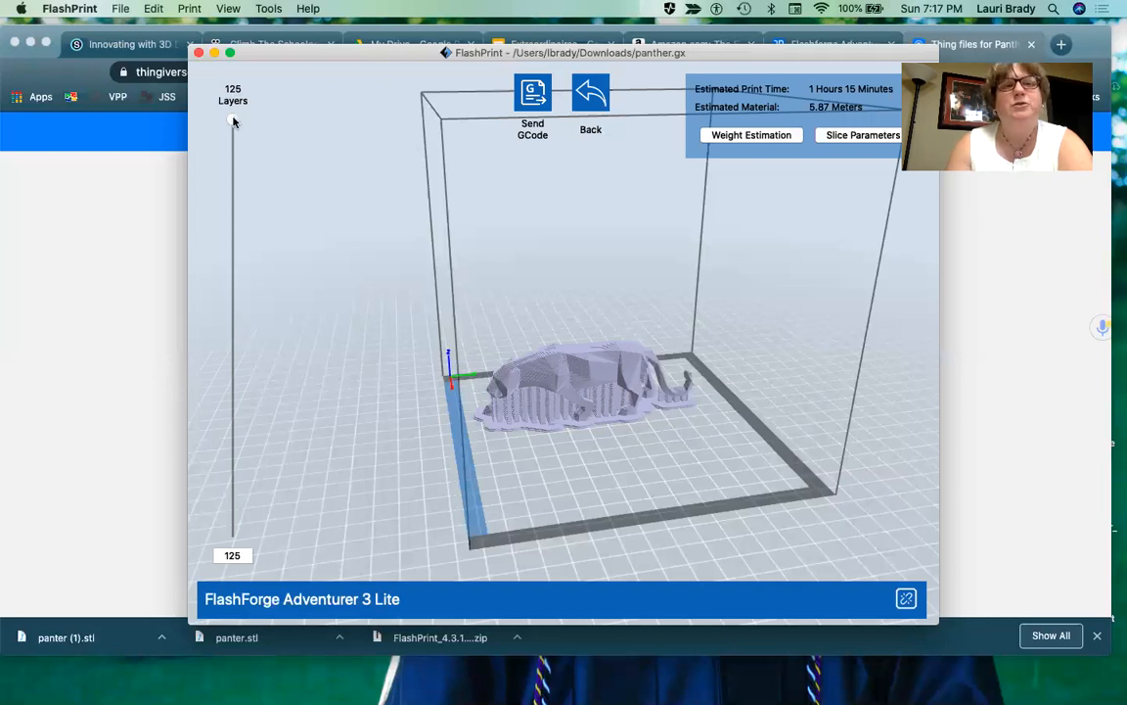
- Preview the sliced panther at layers 76 and 96, and return the preview to all 125 layers
left_click_drag(233, 120, 284, 284)
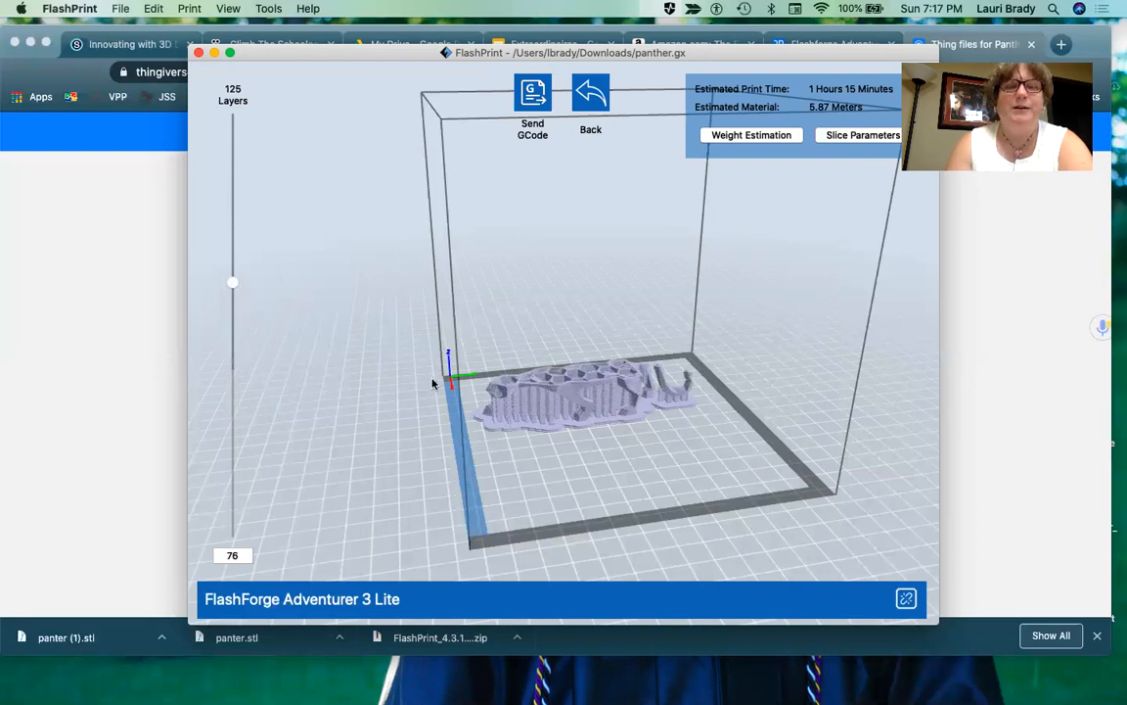
left_click_drag(235, 284, 244, 219)
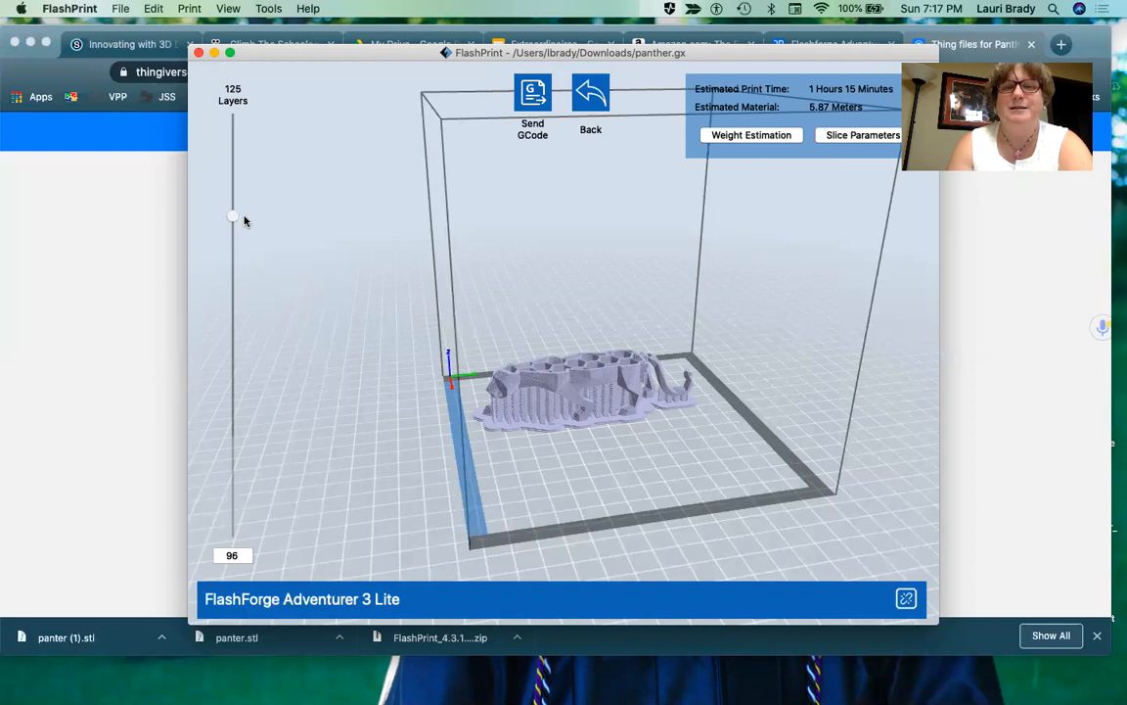
left_click_drag(245, 221, 277, 111)
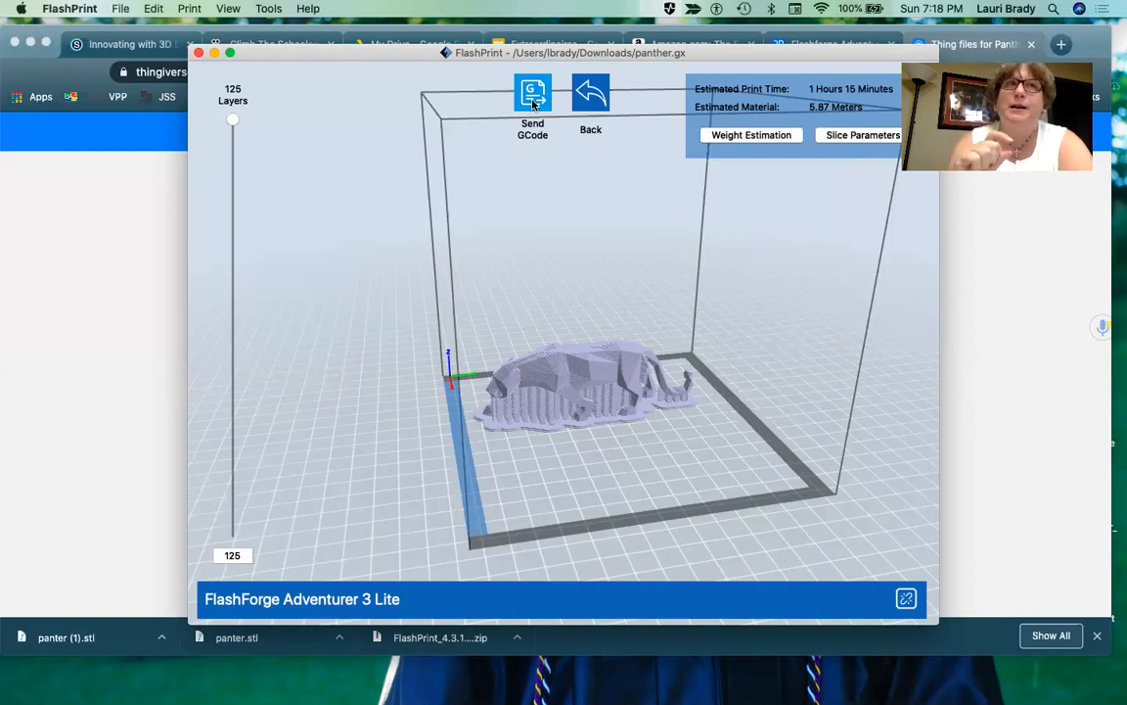
- Leave the slice preview, reopen the print settings and set the resolution to Low (Faster), comparing it with Standard
left_click(591, 98)
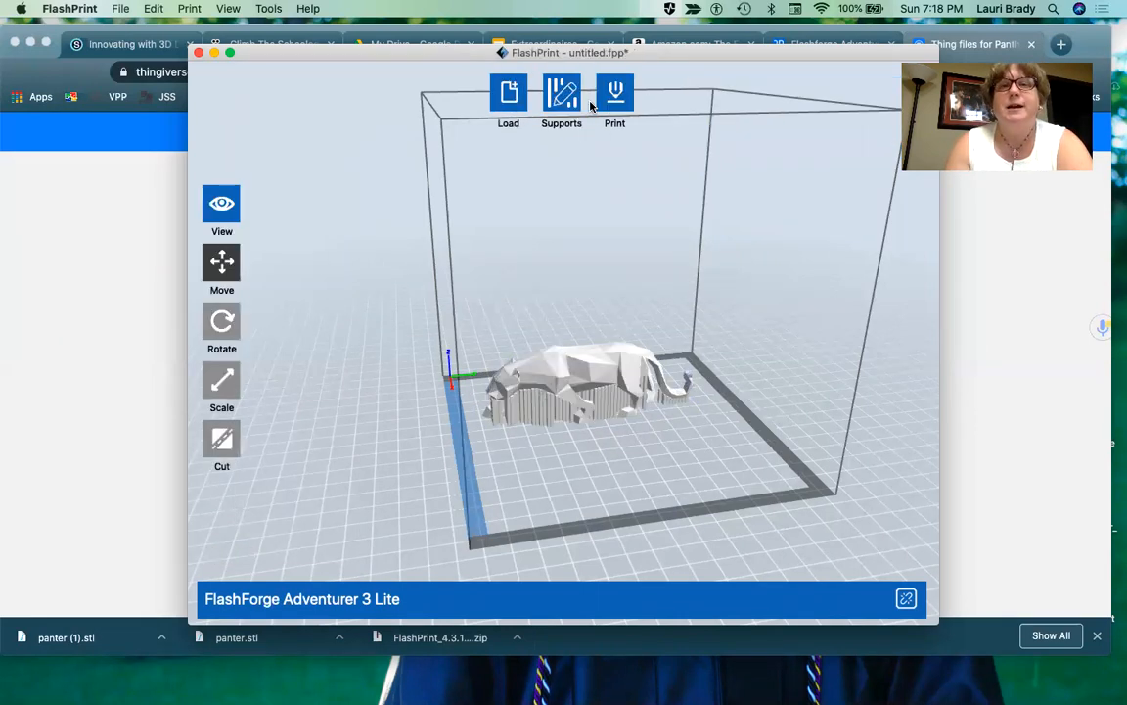
left_click(617, 102)
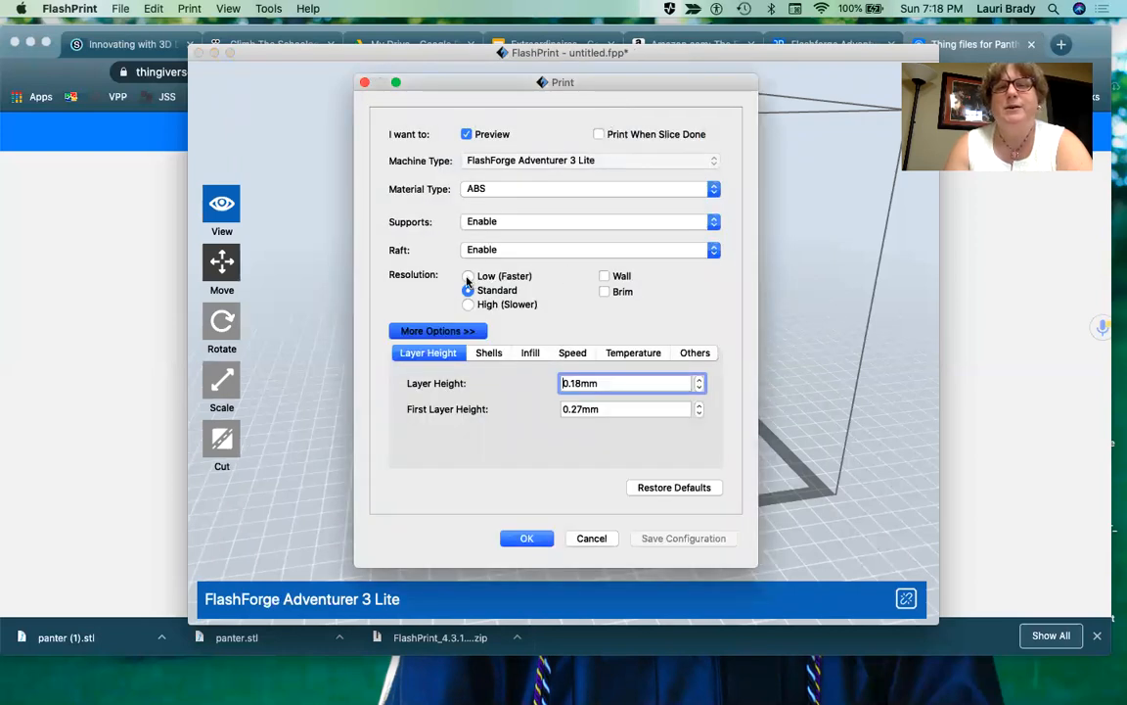
left_click(468, 278)
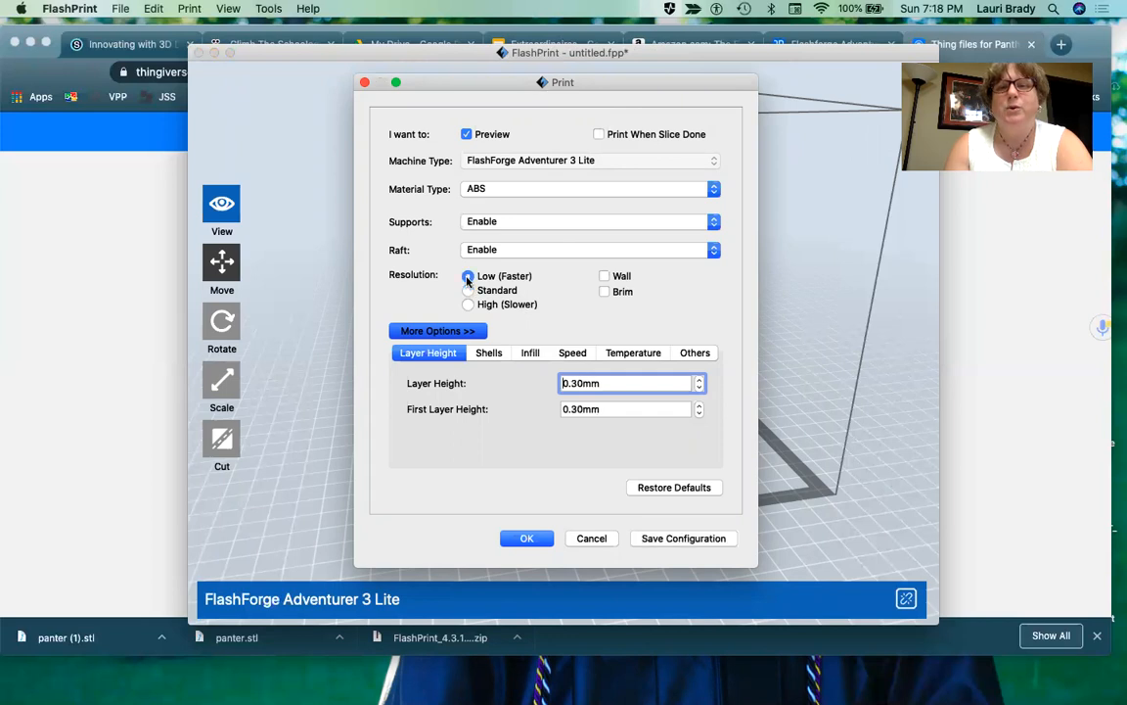
left_click(468, 290)
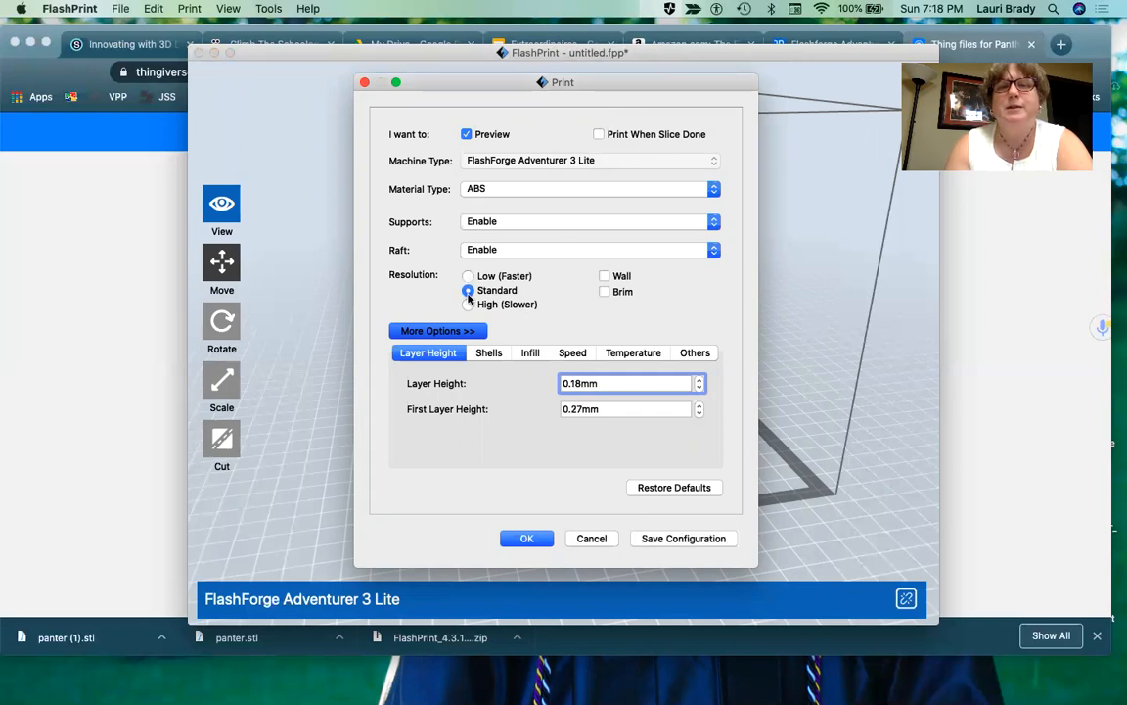
left_click(467, 276)
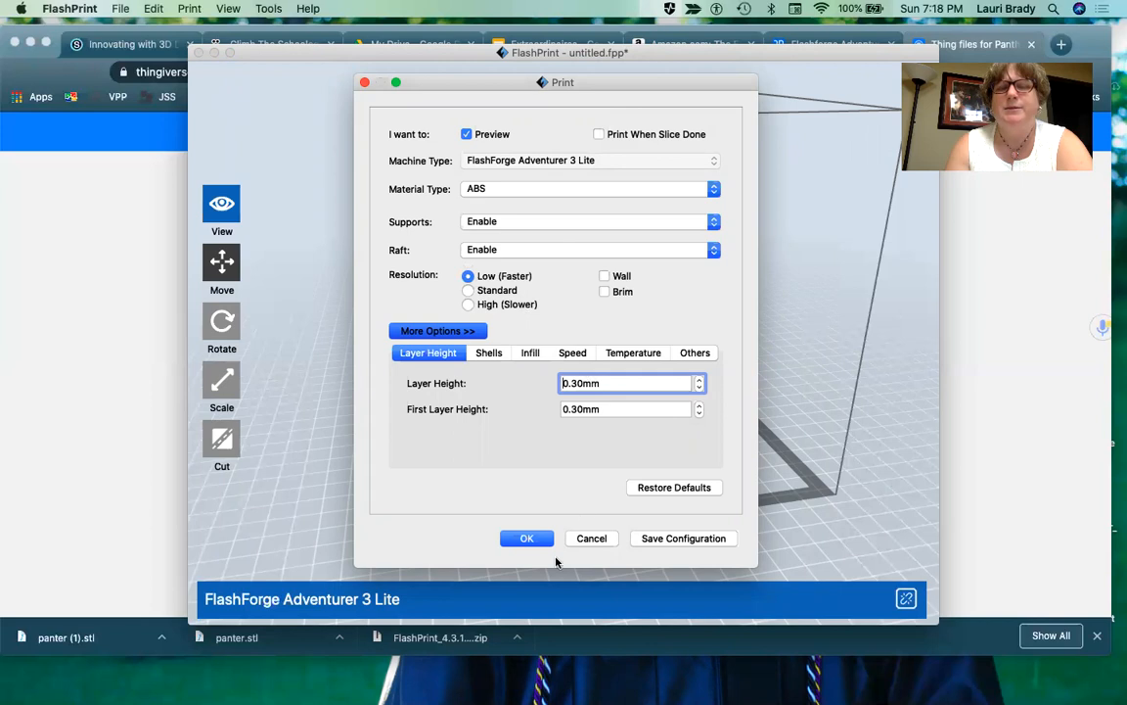
- Slice the panther with these settings and save it as panther2 in .gx format in Downloads
left_click(534, 540)
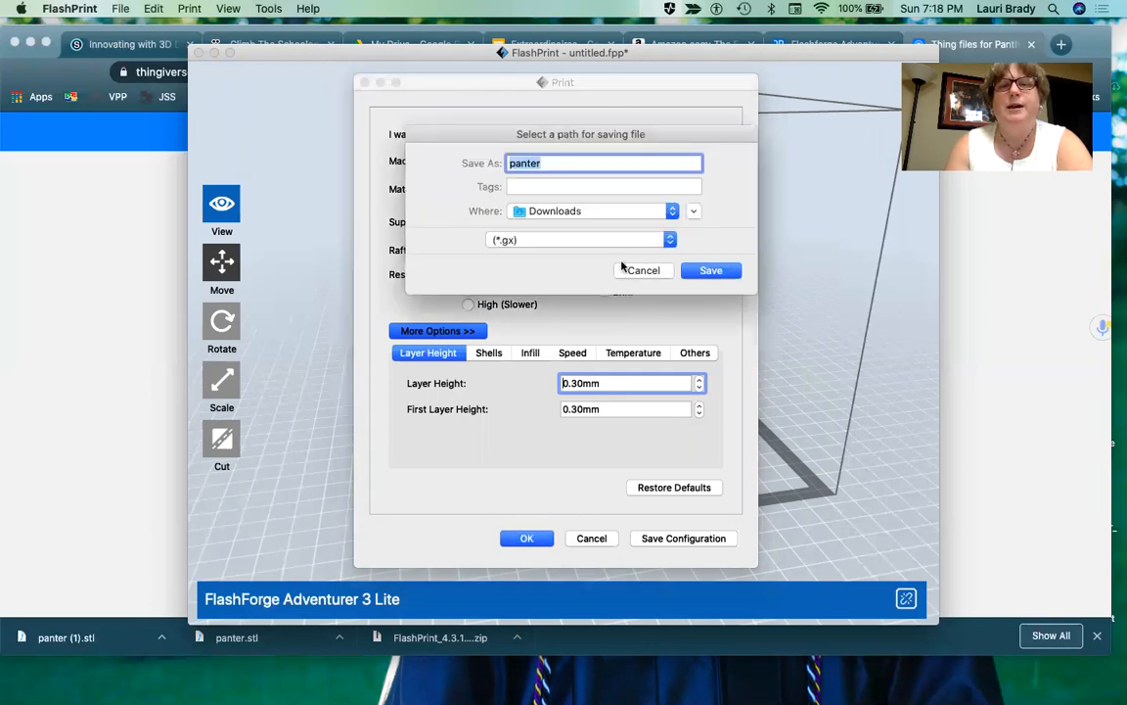
left_click(533, 164)
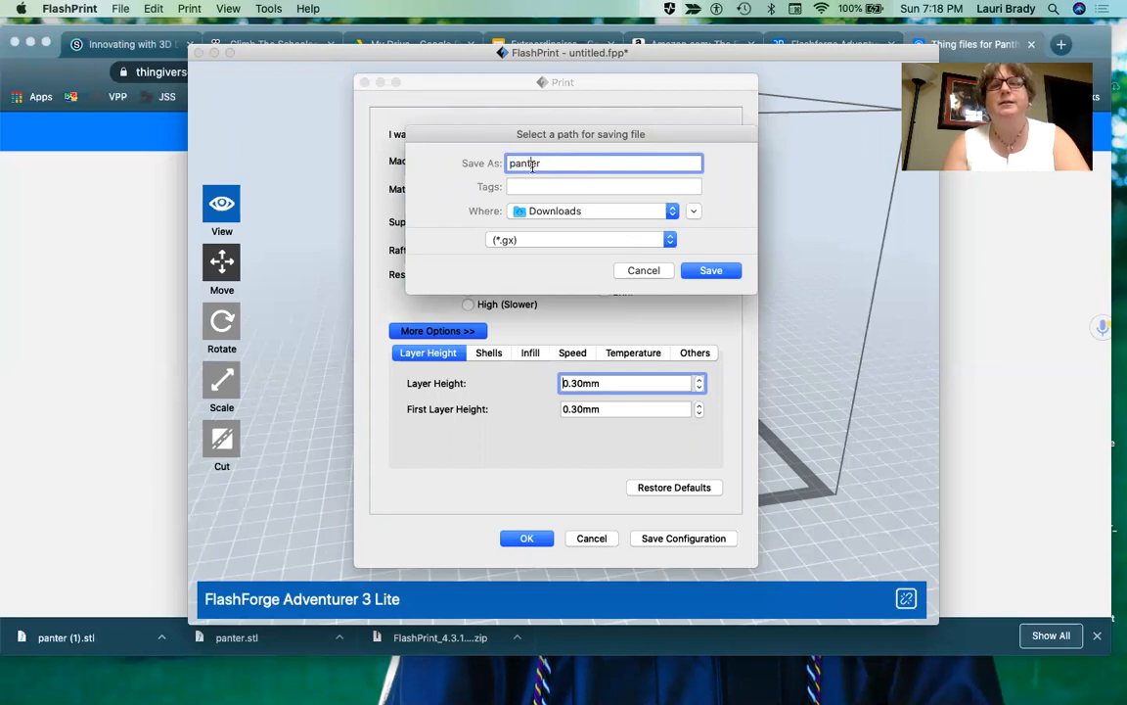
type("h")
key("Right")
key("Right")
type("2")
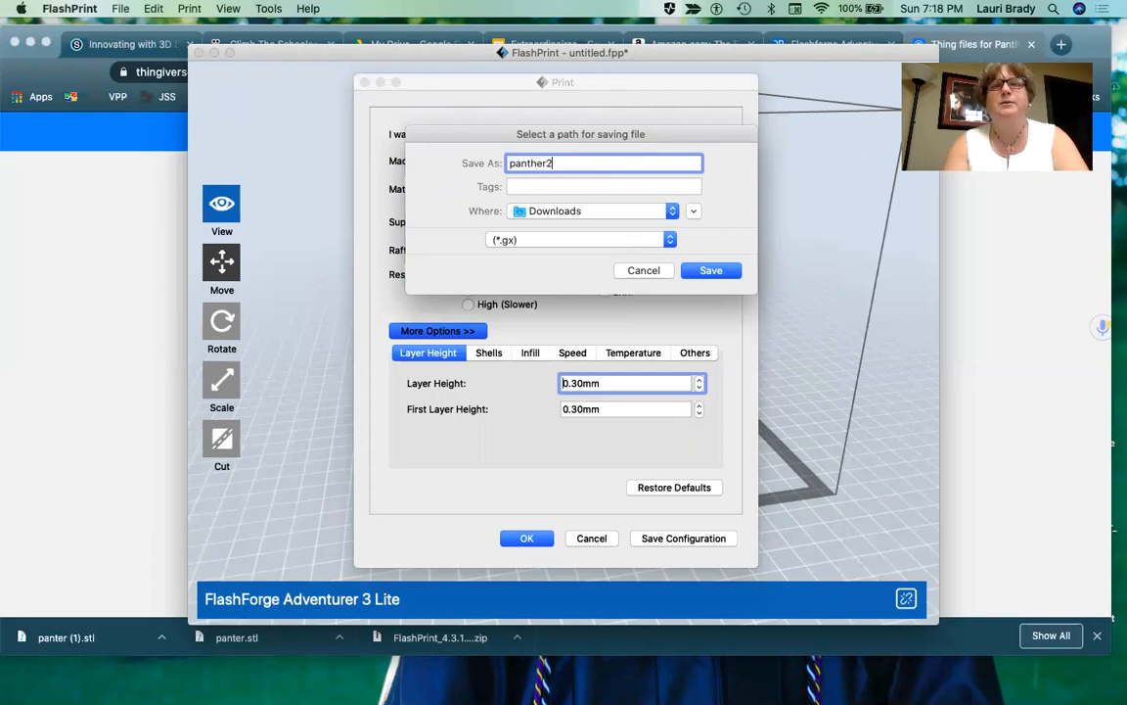
left_click(720, 272)
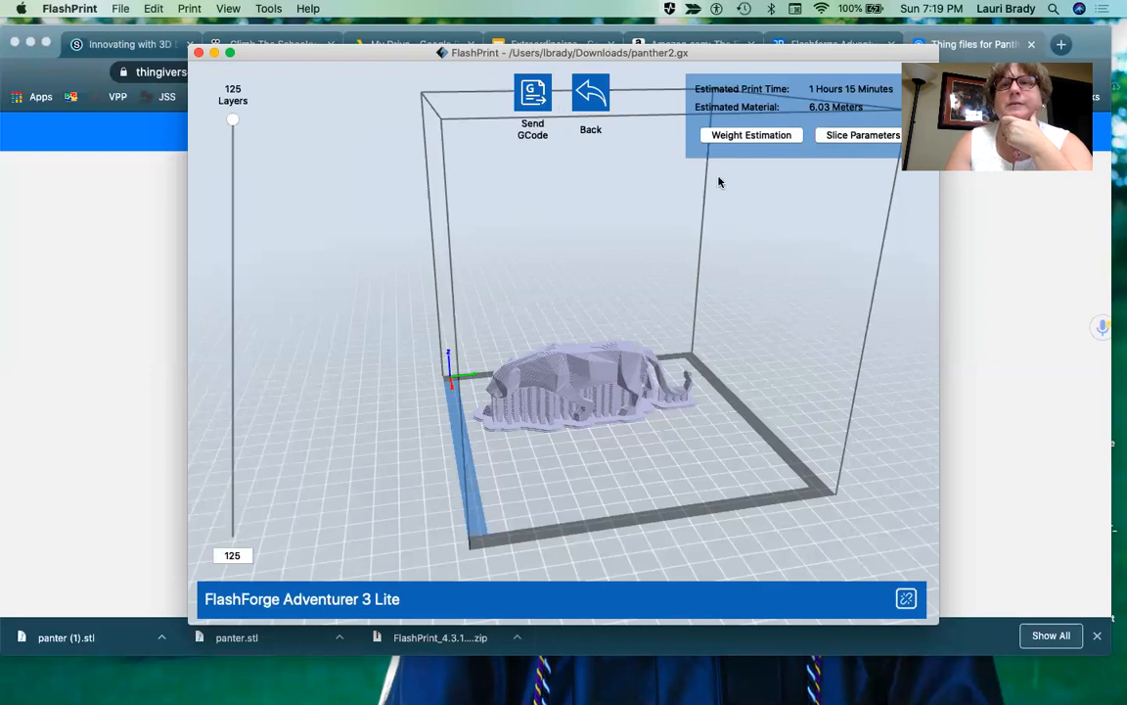
- Reslice the panther at High (Slower) resolution and save it as panther3 in .gx format in Downloads
left_click(591, 96)
left_click(613, 99)
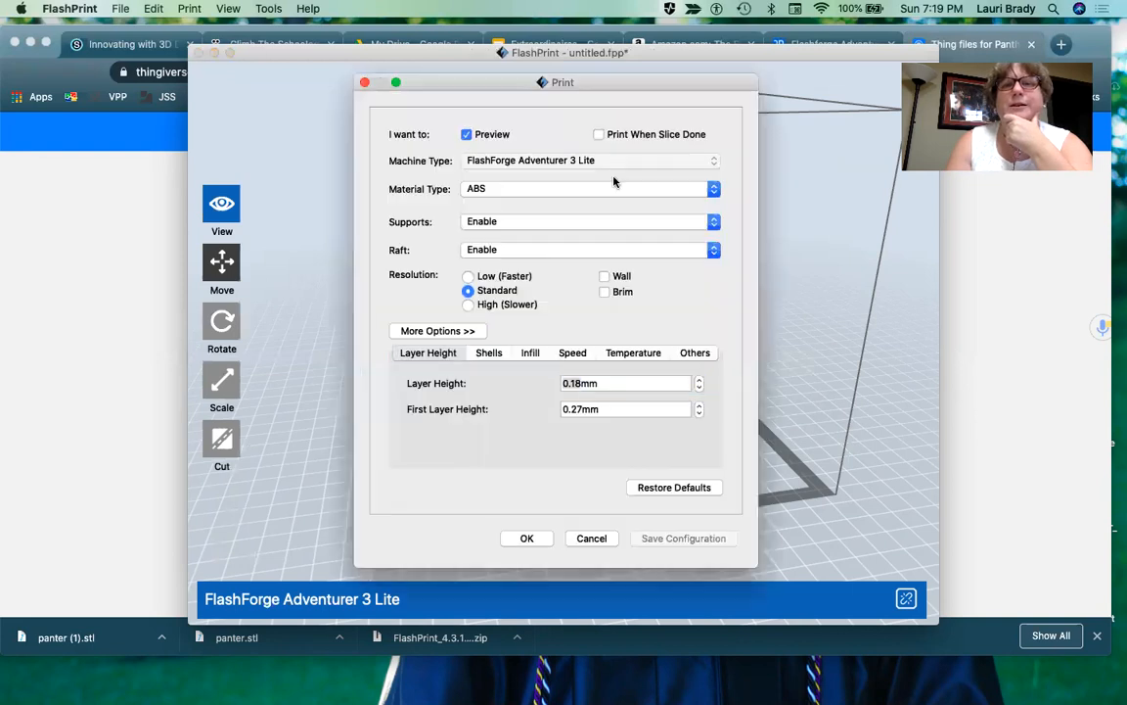
left_click(469, 304)
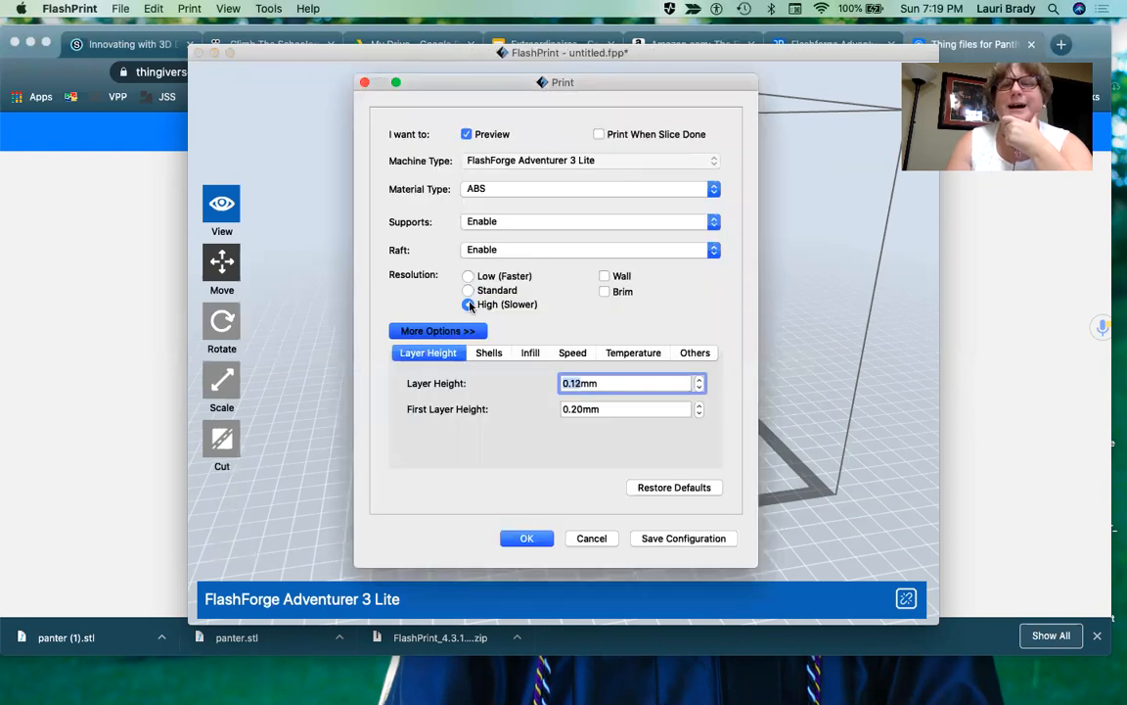
left_click(524, 537)
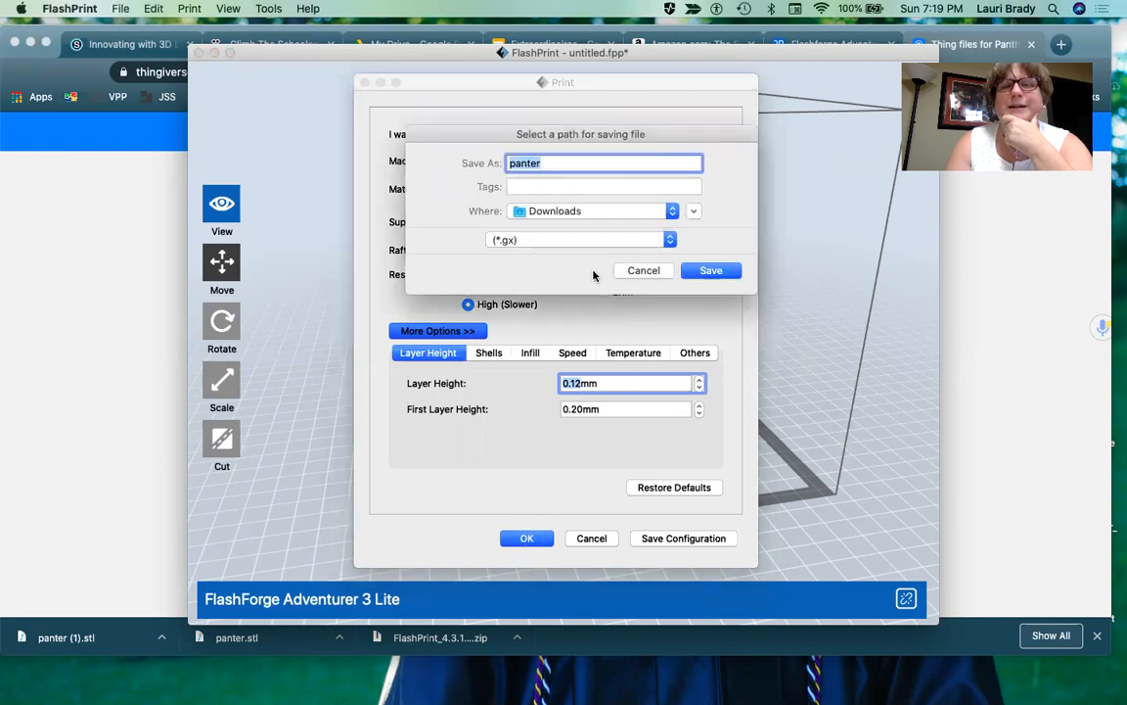
left_click(531, 163)
type("h")
left_click(559, 162)
type("3")
left_click(712, 271)
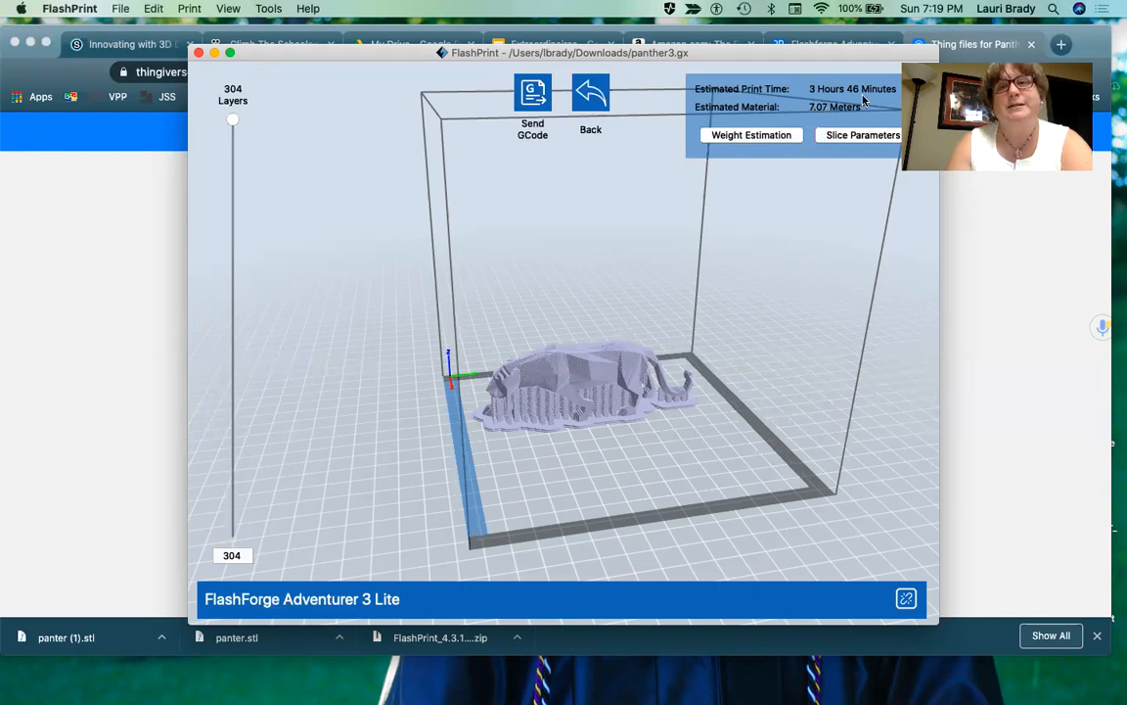
- Leave the slice preview and view the saved .gx files in the Downloads folder
left_click(591, 98)
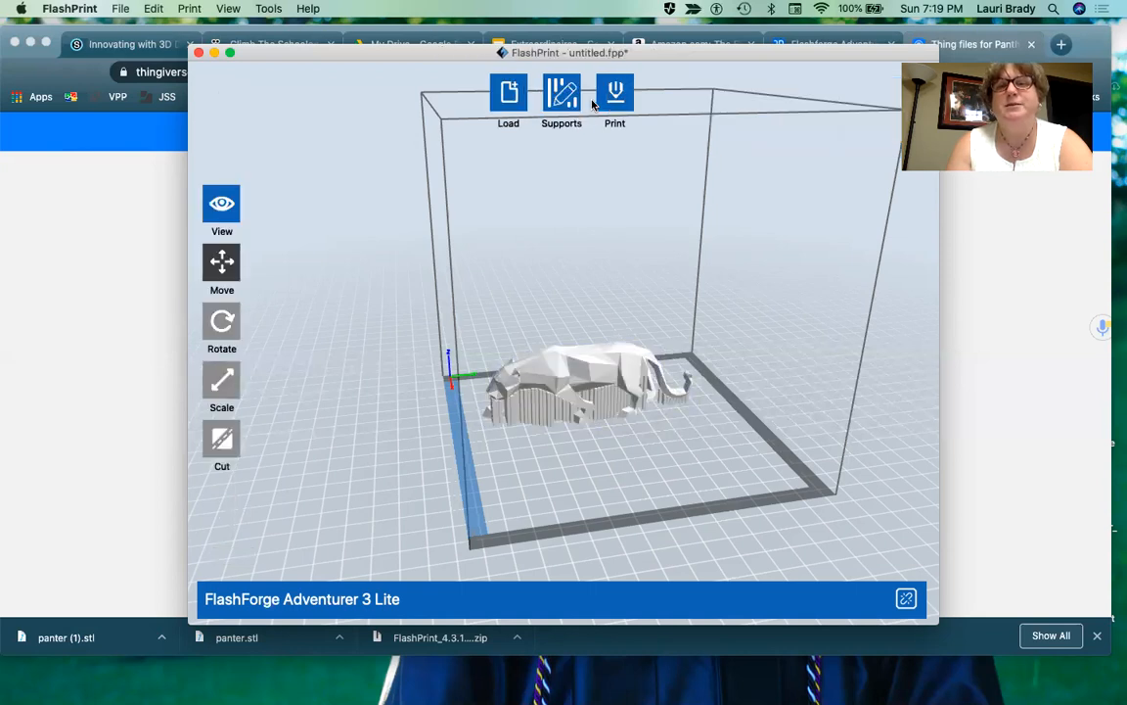
mouse_move(1084, 685)
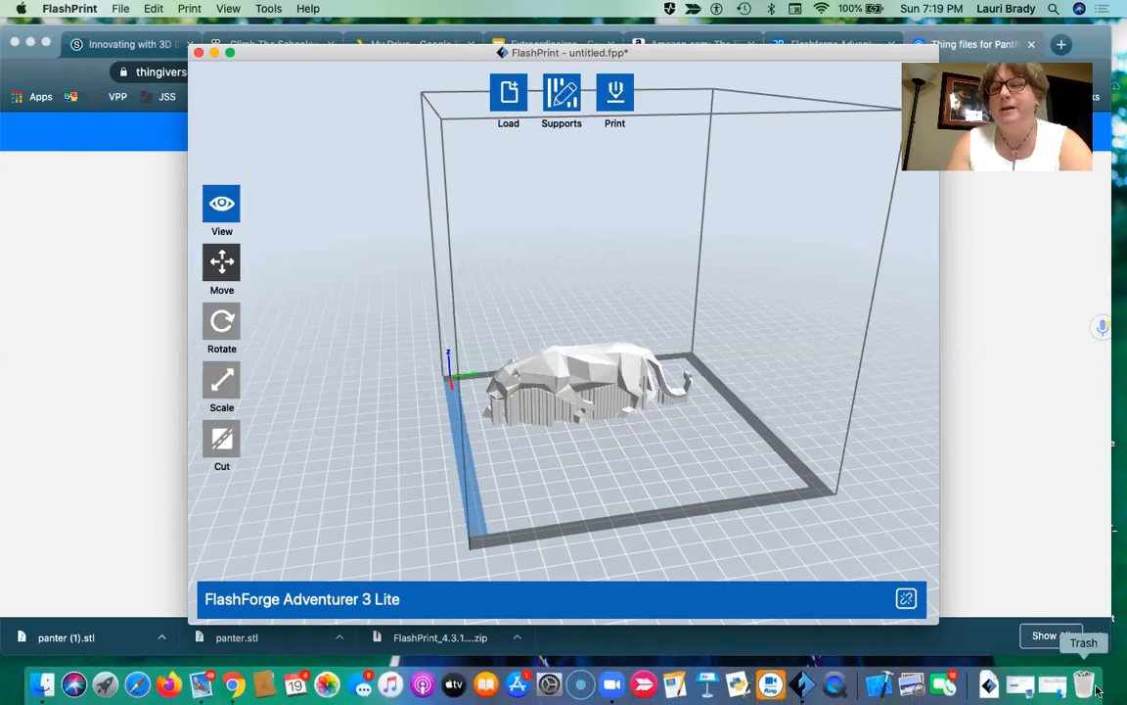
left_click(998, 682)
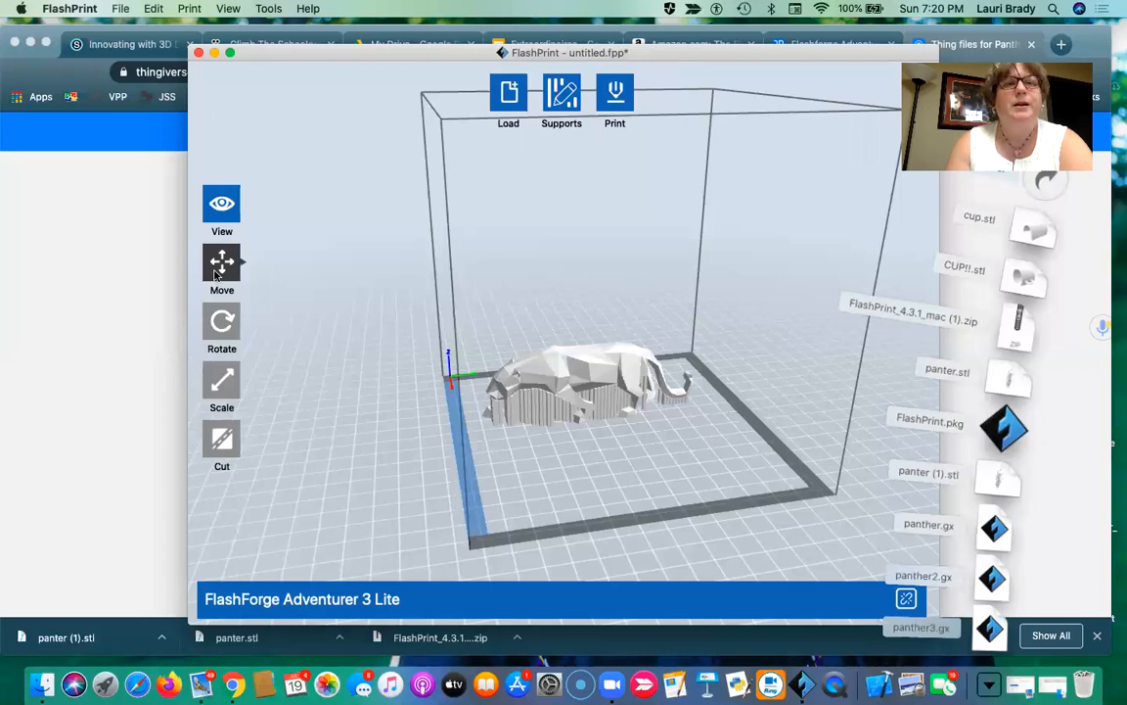
- Switch to Chrome and view the upper part of the Panther Origami page on Thingiverse
left_click(107, 290)
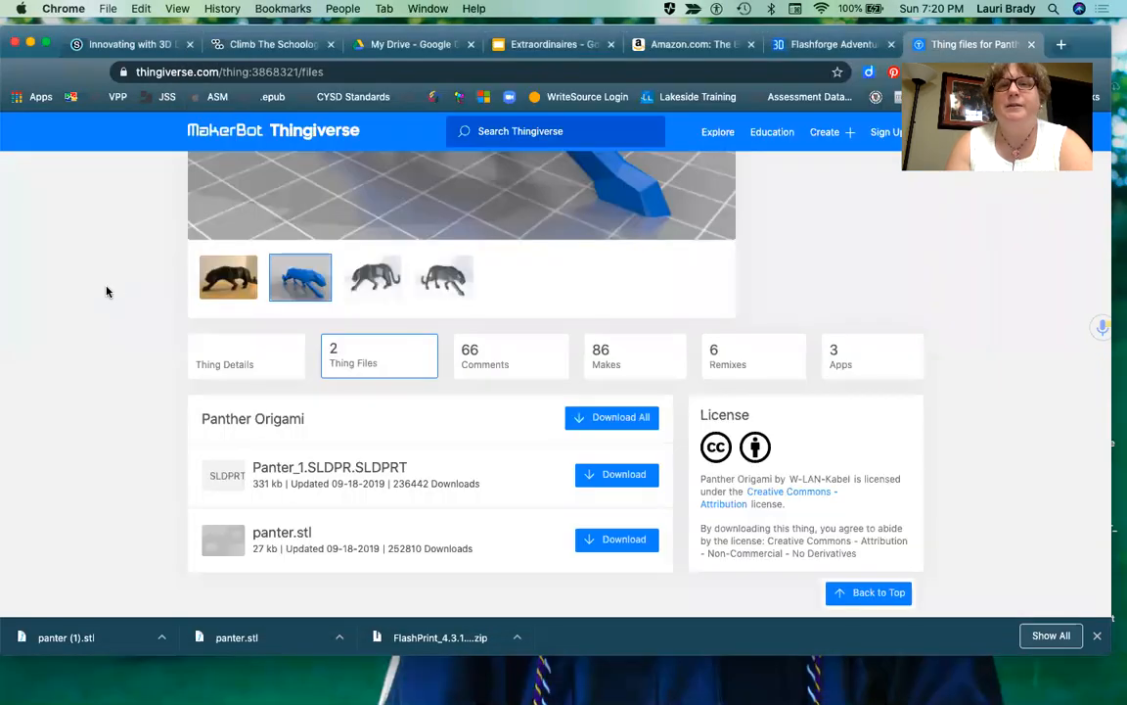
scroll(108, 291, "up", 5)
scroll(107, 291, "up", 2)
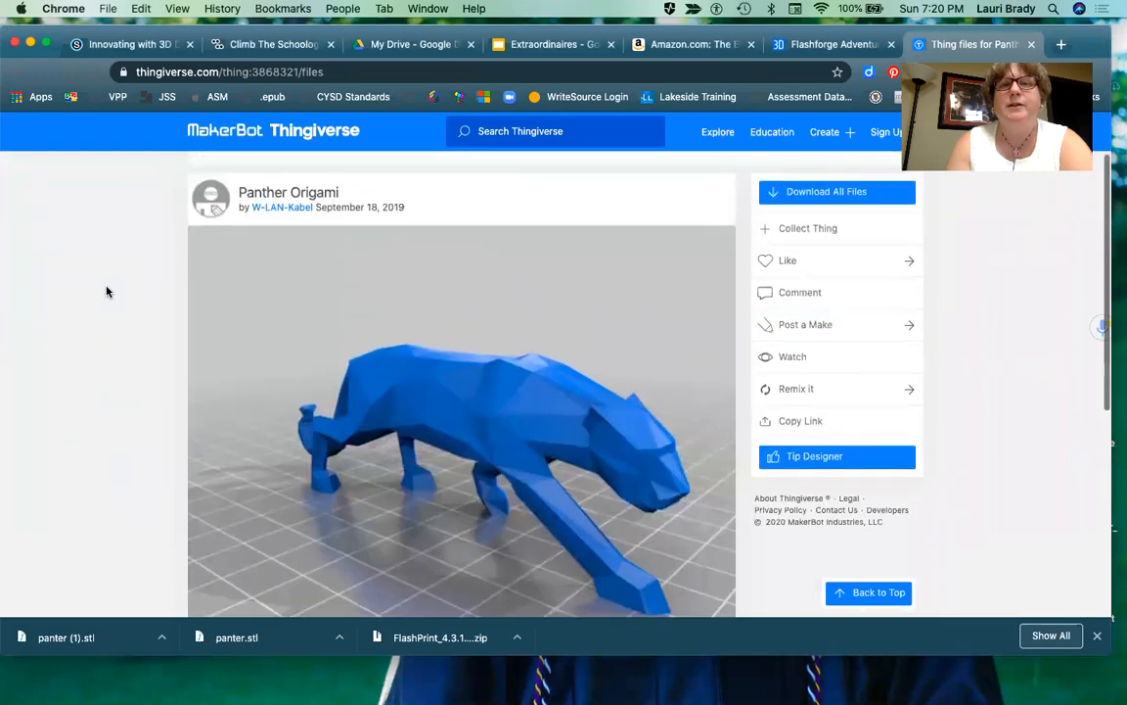